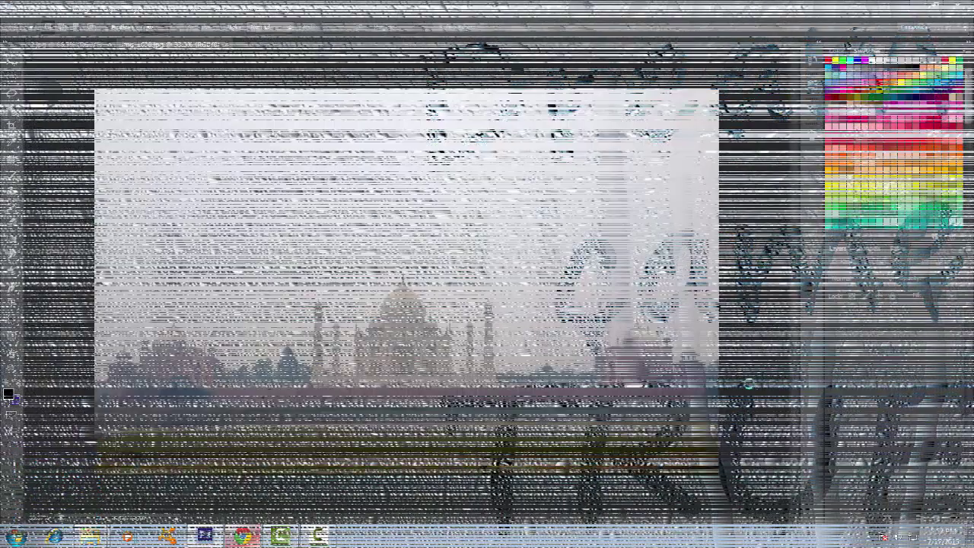
Move the Taj Mahal photo from img_1638.jpg into 2.jpg as Layer 1 above the droplets
left_click(88, 44)
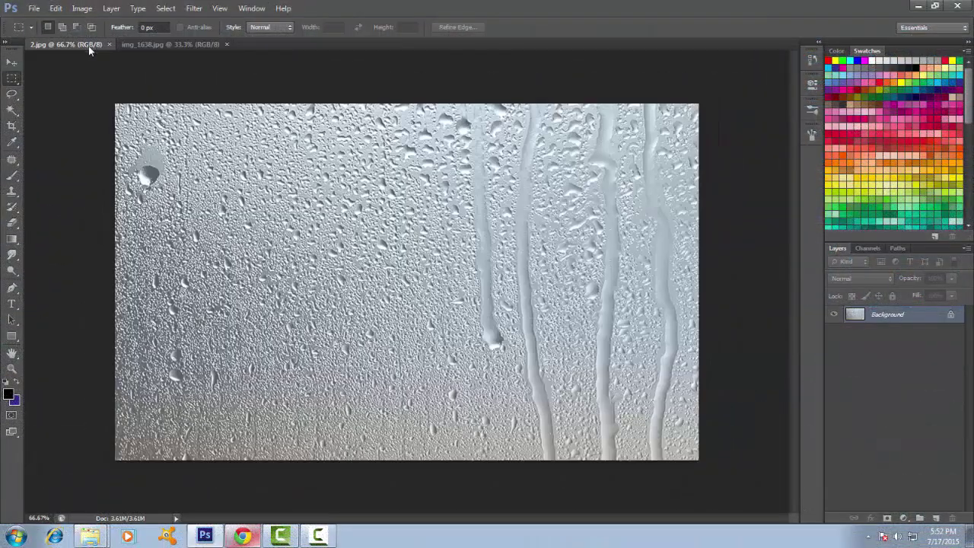
left_click(150, 44)
left_click(10, 64)
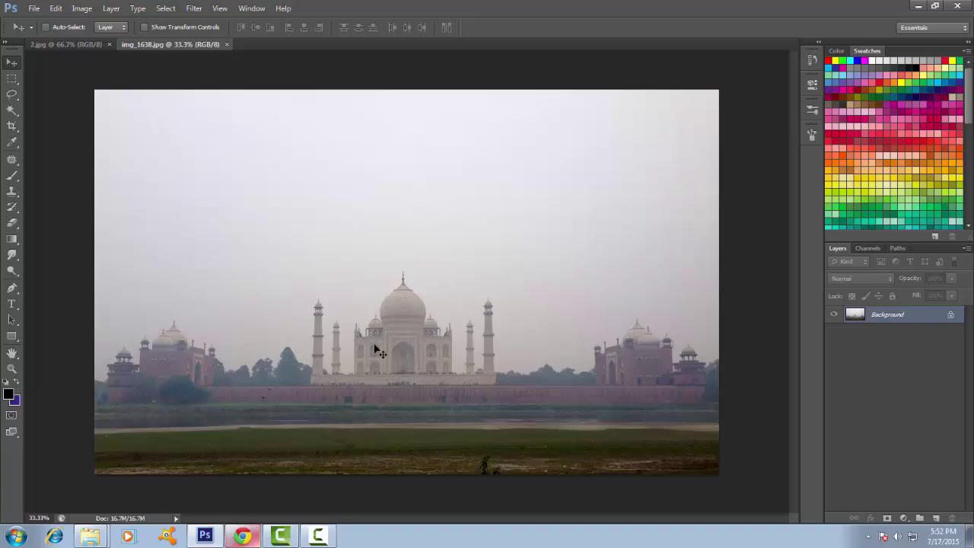
mouse_move(377, 350)
left_mouse_down()
mouse_move(372, 283)
mouse_move(262, 287)
mouse_move(264, 277)
left_mouse_up()
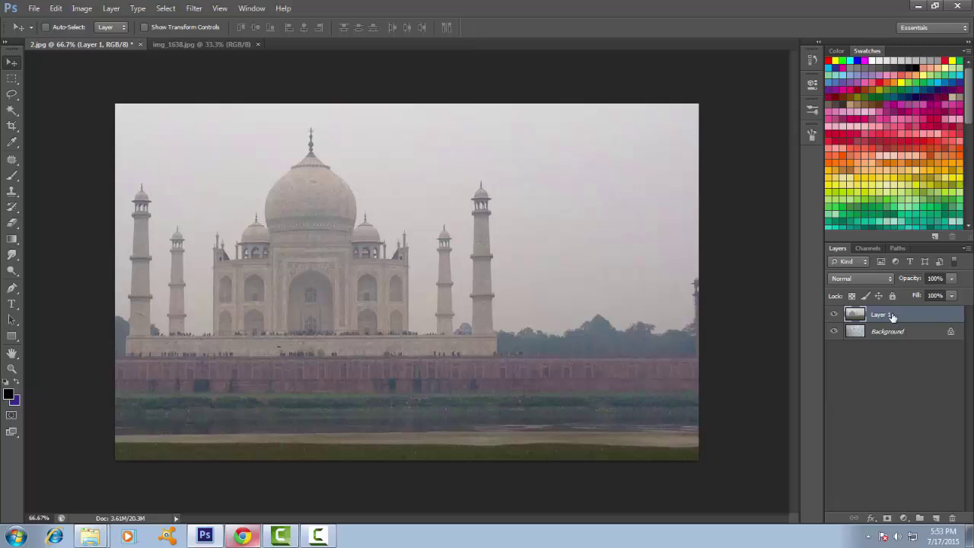
Convert Layer 1 to a Smart Object and apply a 3-pixel Gaussian Blur
left_click(966, 248)
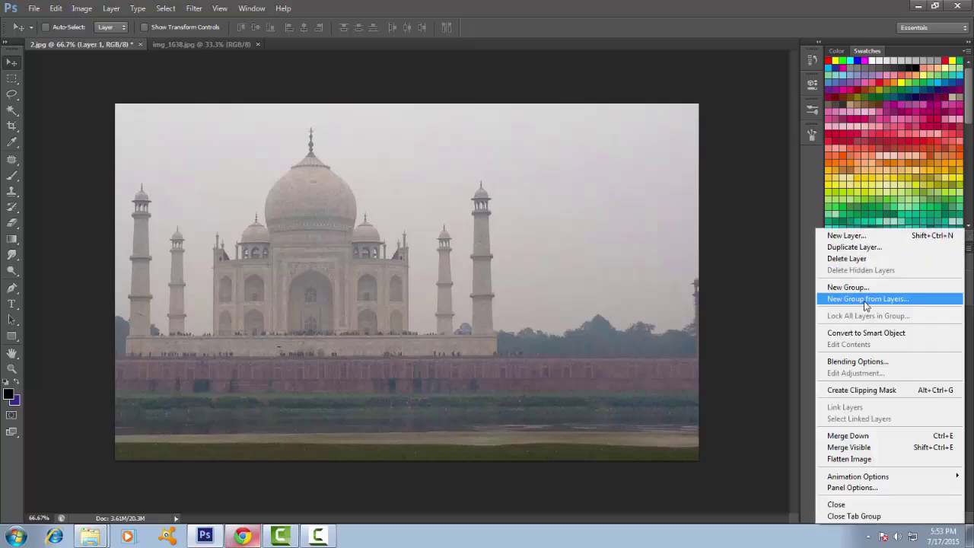
left_click(875, 335)
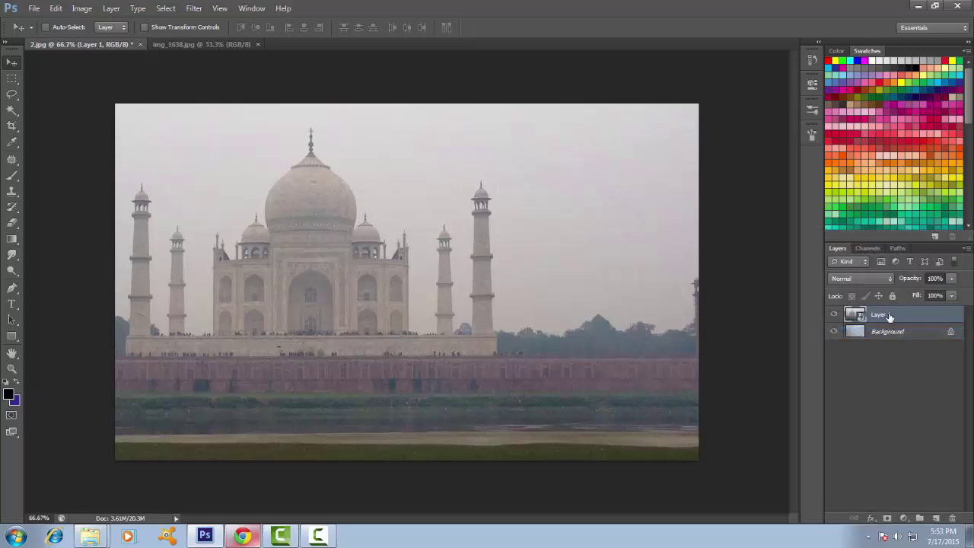
left_click(194, 8)
mouse_move(228, 131)
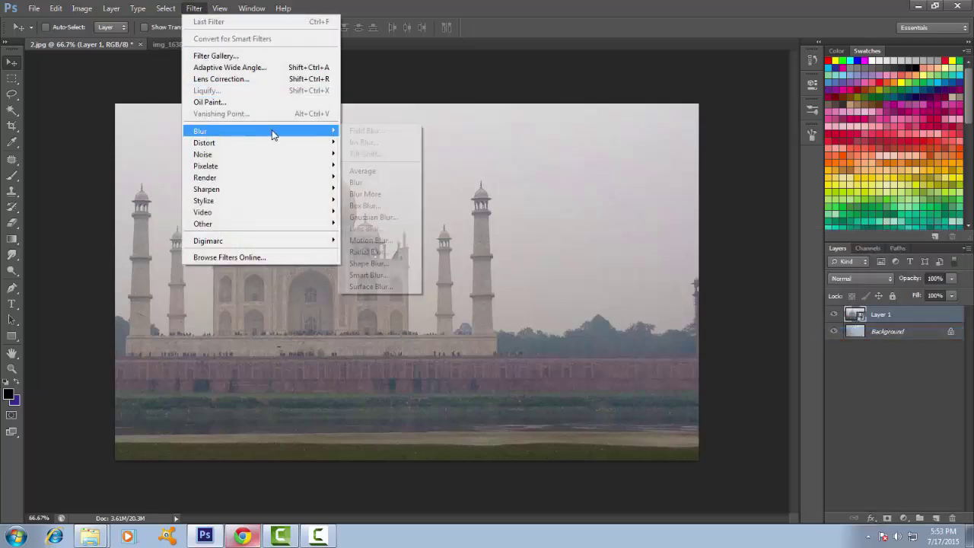
left_click(373, 216)
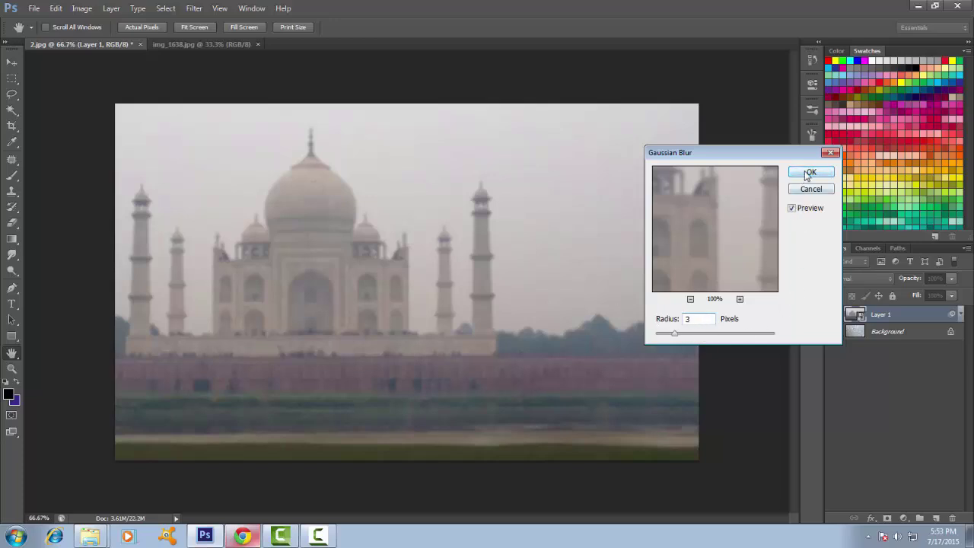
left_click(807, 173)
Set the Taj Mahal layer's blend mode to Overlay
left_click(883, 407)
left_click(881, 315)
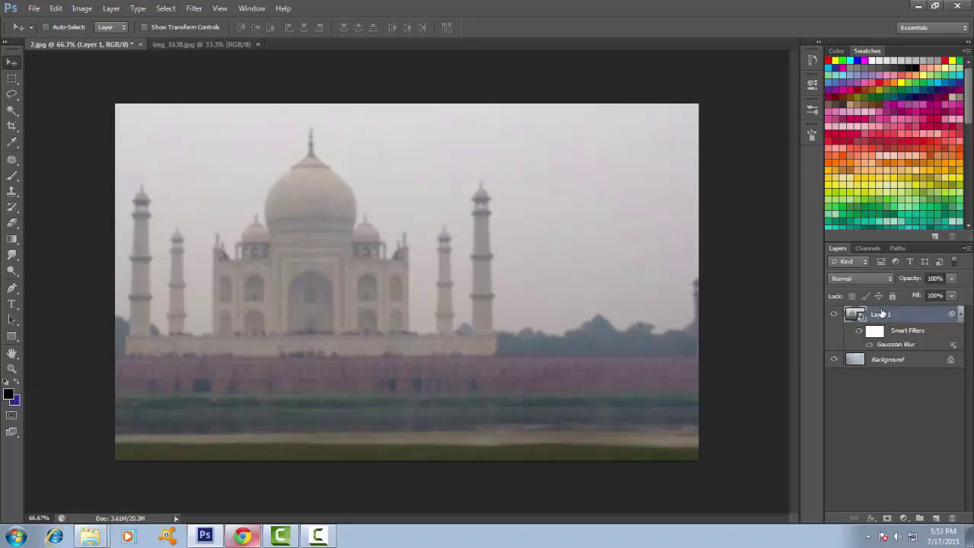
left_click(860, 278)
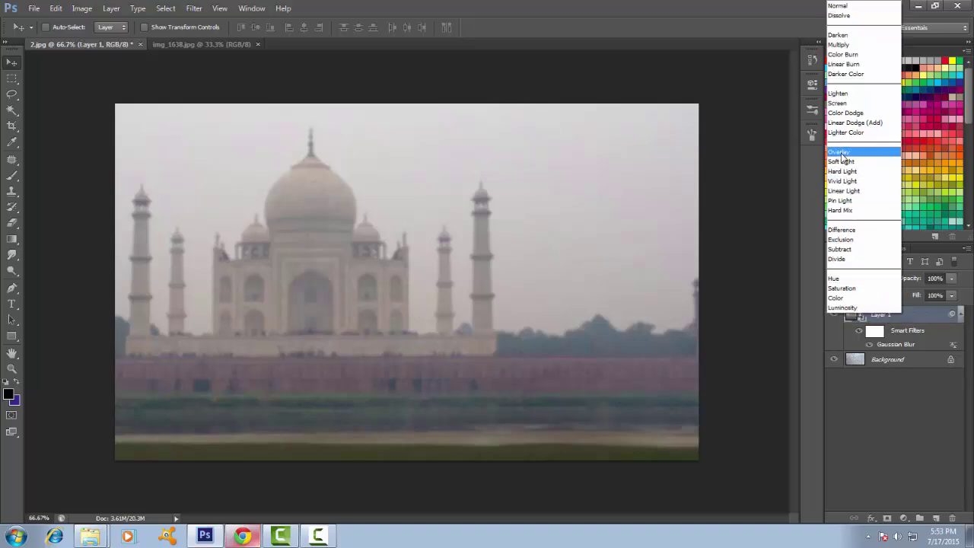
left_click(850, 155)
Unlock the Background layer, turning it into Layer 0
left_click(902, 420)
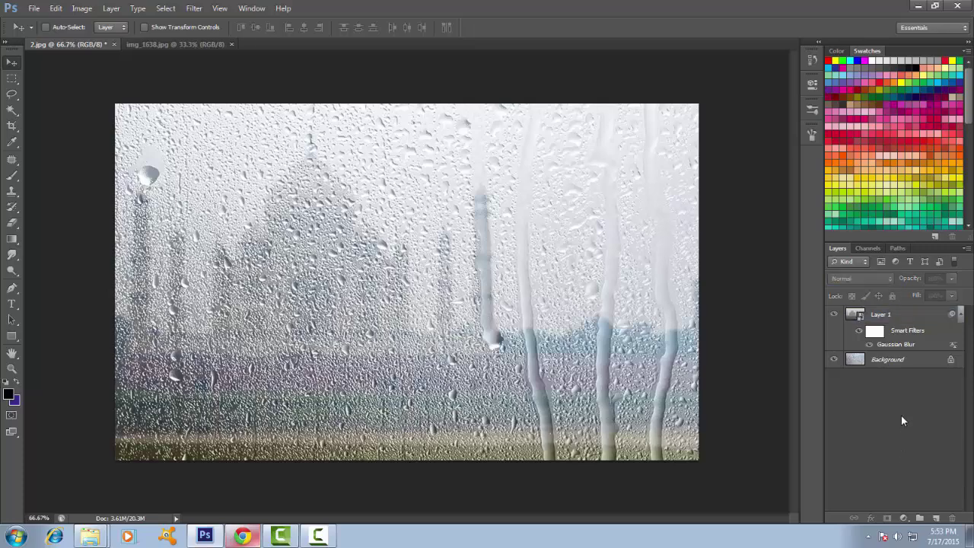
scroll(612, 407, "down", 1)
left_click(887, 359)
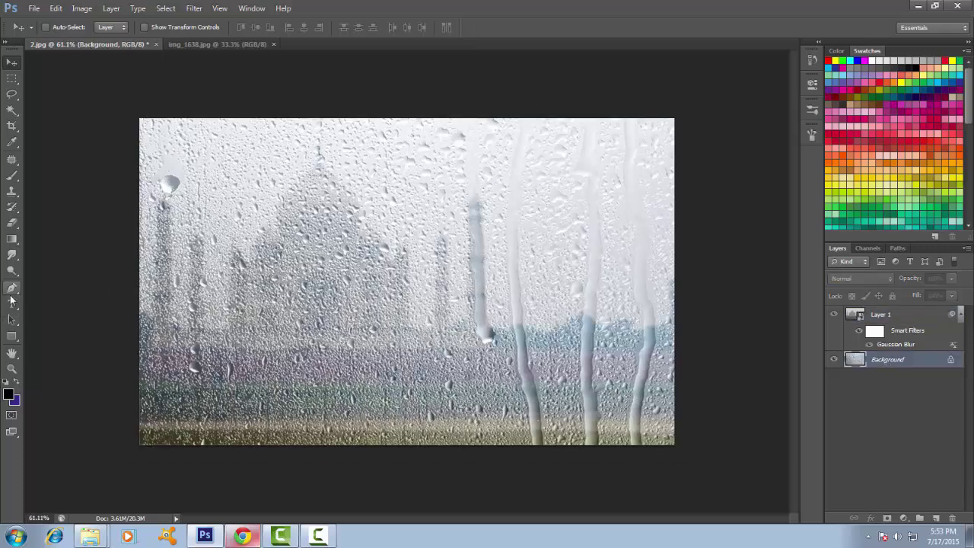
double_click(926, 362)
key("Return")
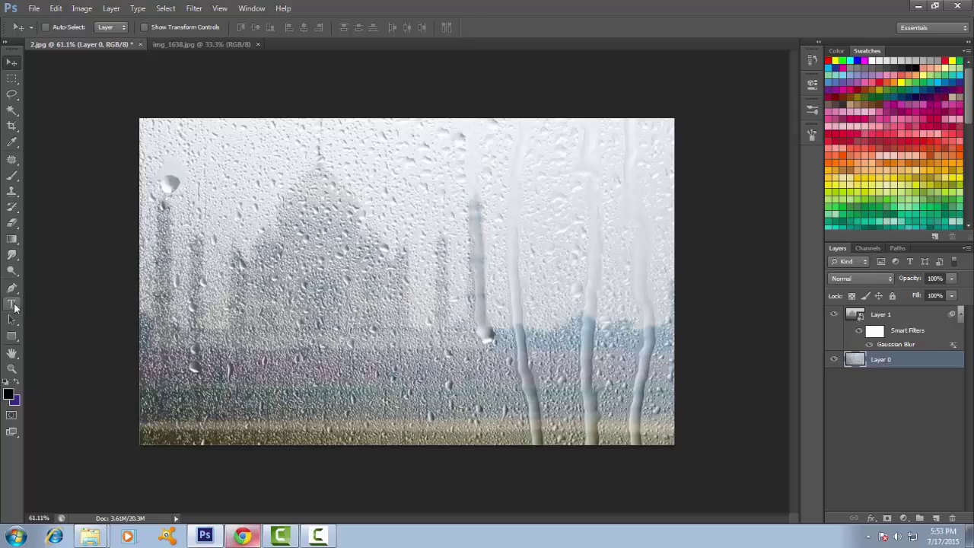
Set up the Horizontal Type tool with the Script MT Bold font
left_click(12, 304)
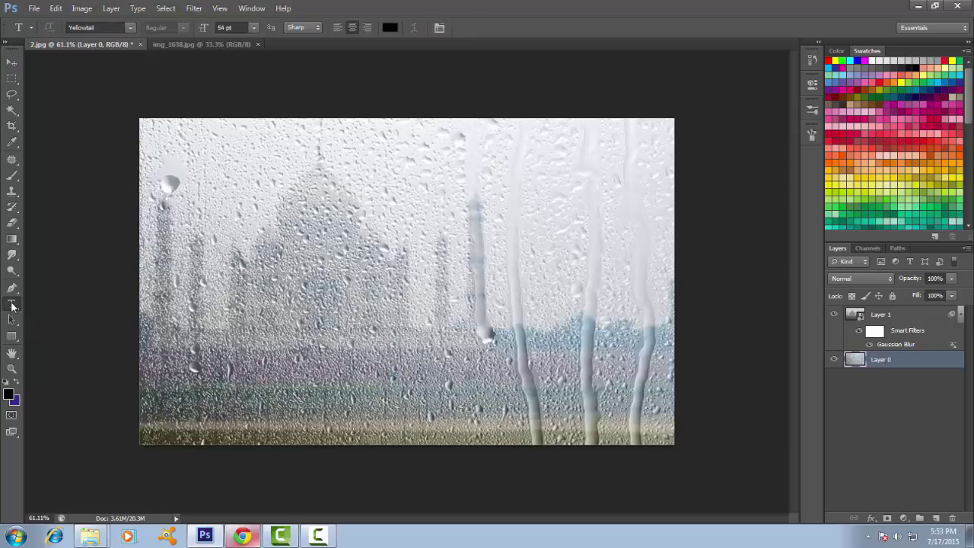
left_click(131, 27)
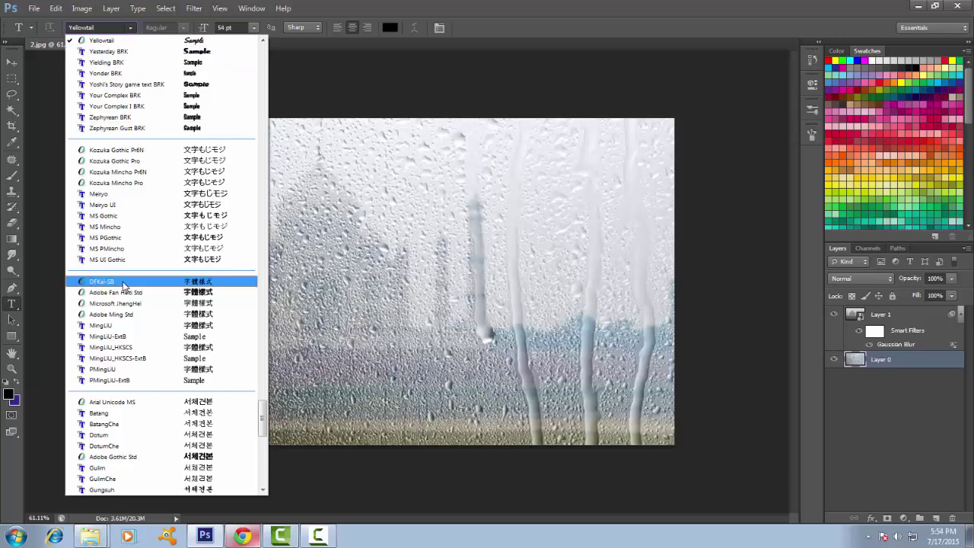
scroll(174, 189, "down", 5)
scroll(174, 189, "down", 10)
scroll(174, 189, "up", 1)
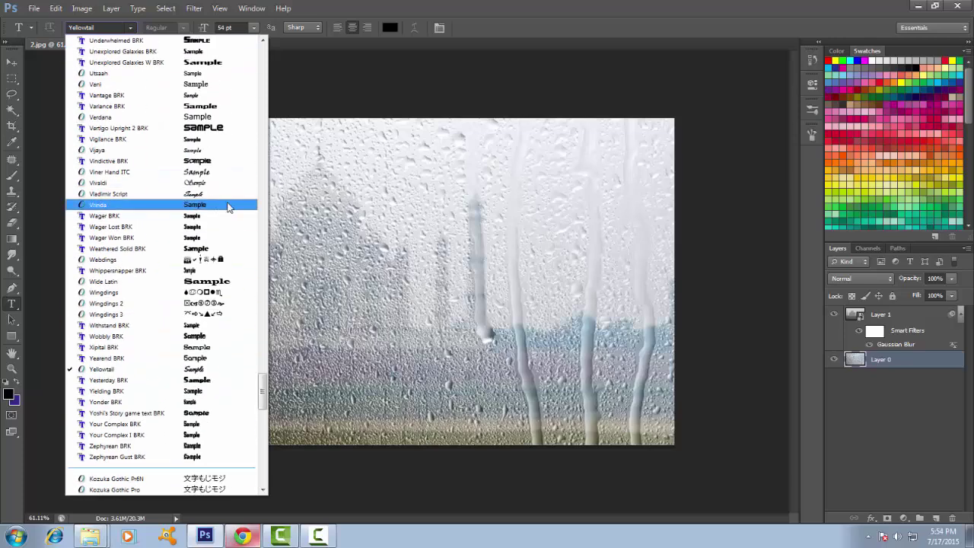
scroll(229, 202, "down", 2)
scroll(229, 206, "down", 1)
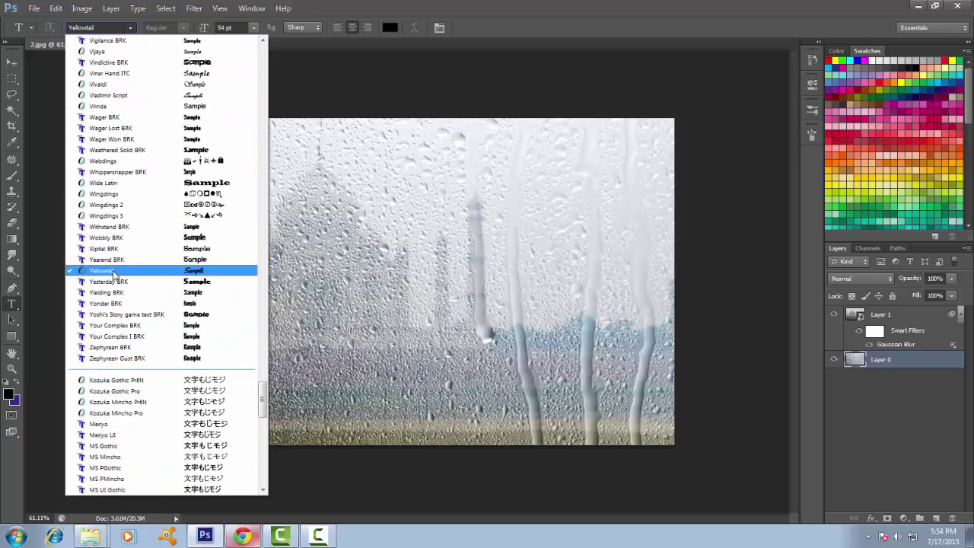
scroll(182, 211, "down", 1)
scroll(147, 160, "down", 2)
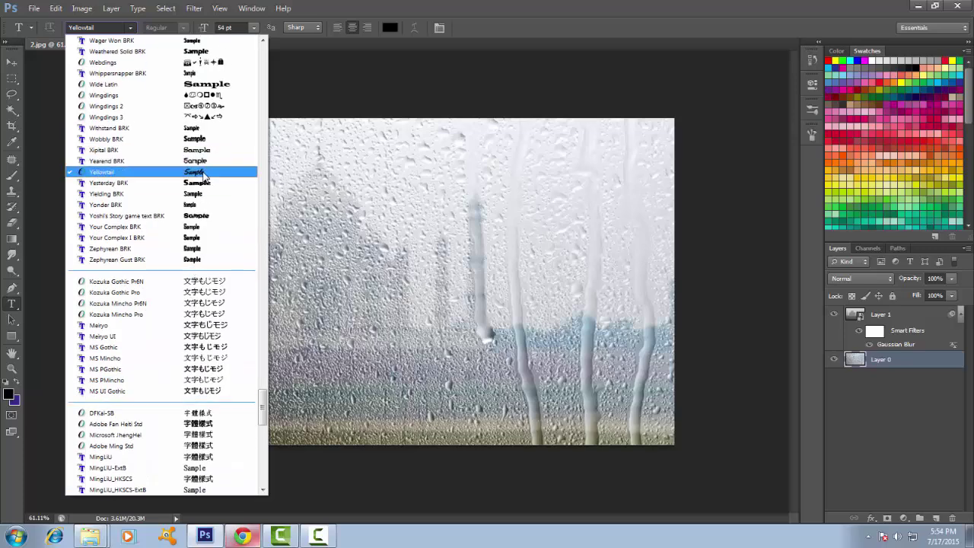
scroll(204, 176, "up", 8)
scroll(201, 179, "up", 8)
scroll(198, 185, "up", 6)
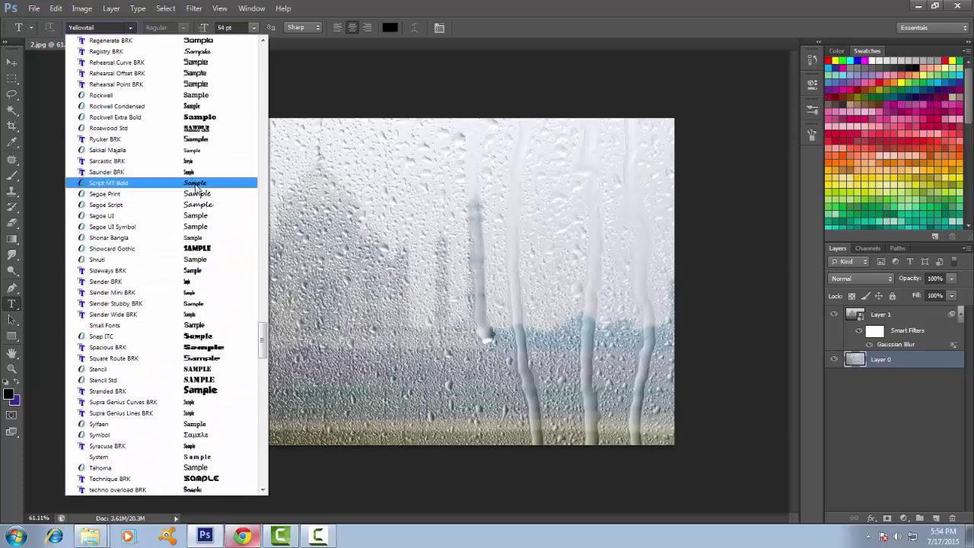
left_click(196, 185)
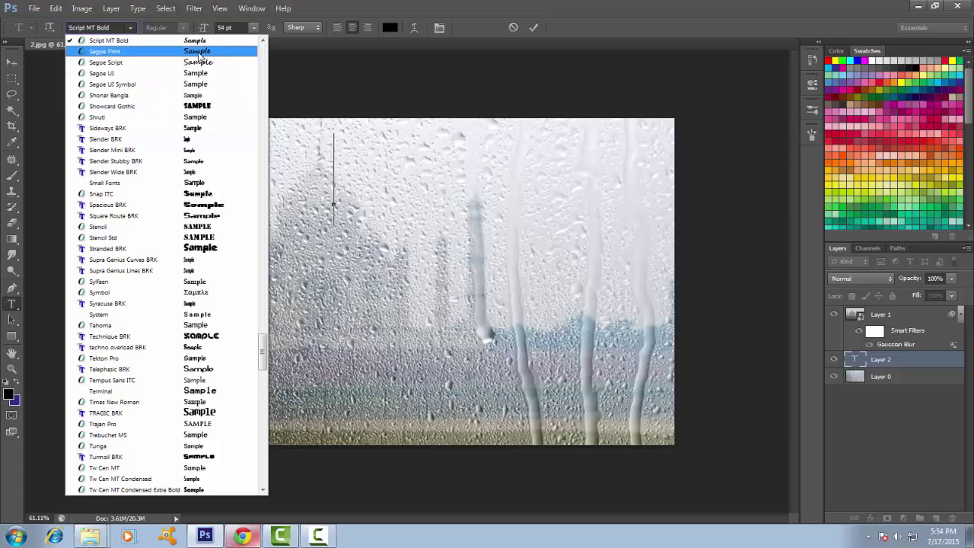
Switch the font to Segoe Print and write 'Dream' on the canvas
left_click(199, 53)
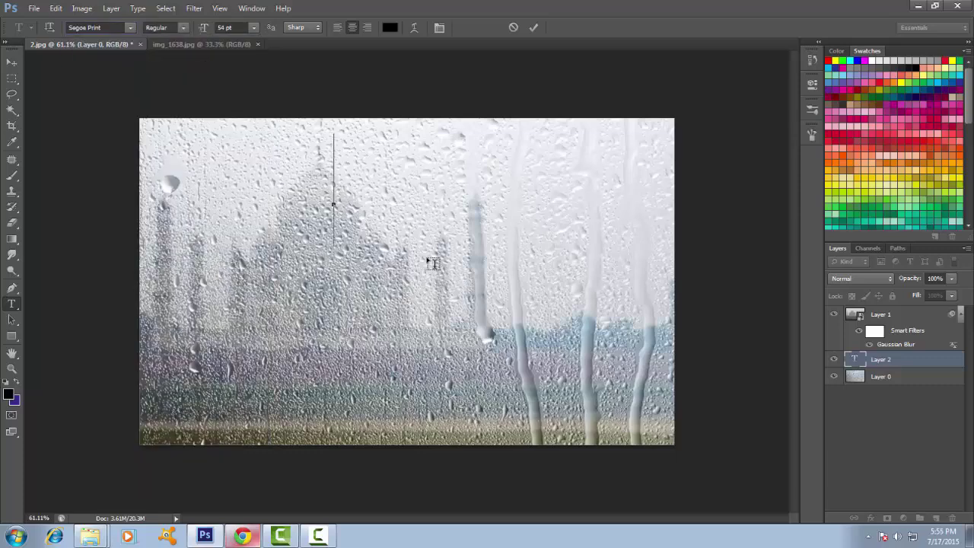
type("D")
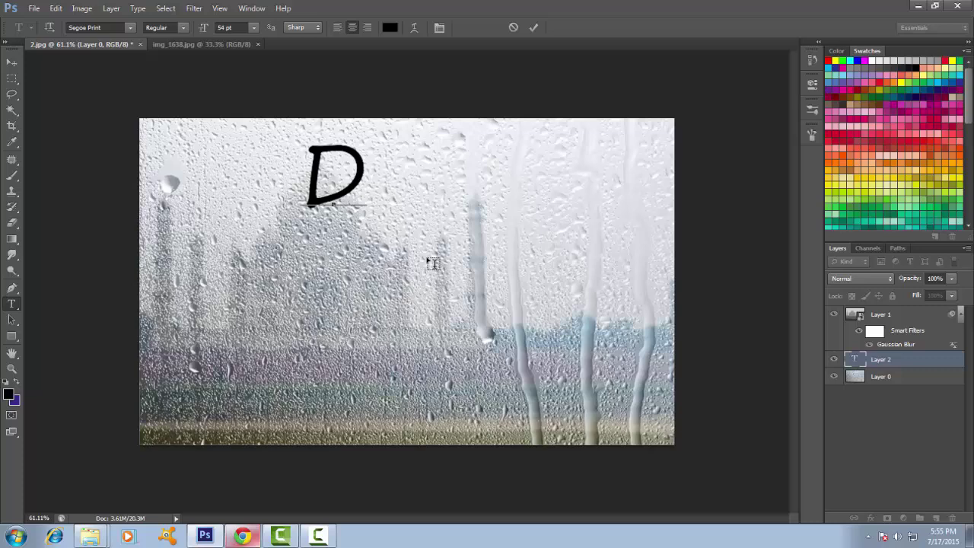
type("ream")
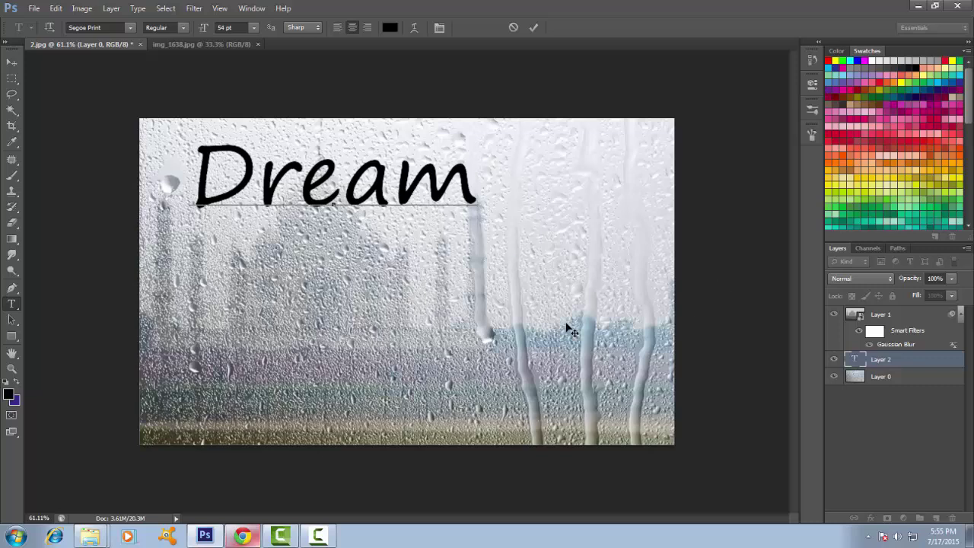
left_click(883, 369)
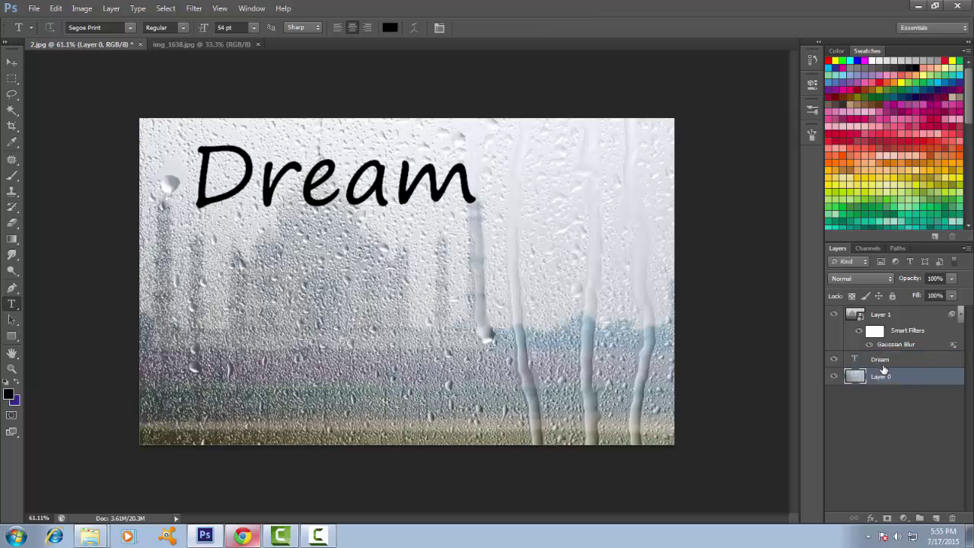
Add 'came' and 'TRUE' as separate text layers below Dream
left_click(406, 307)
type("C")
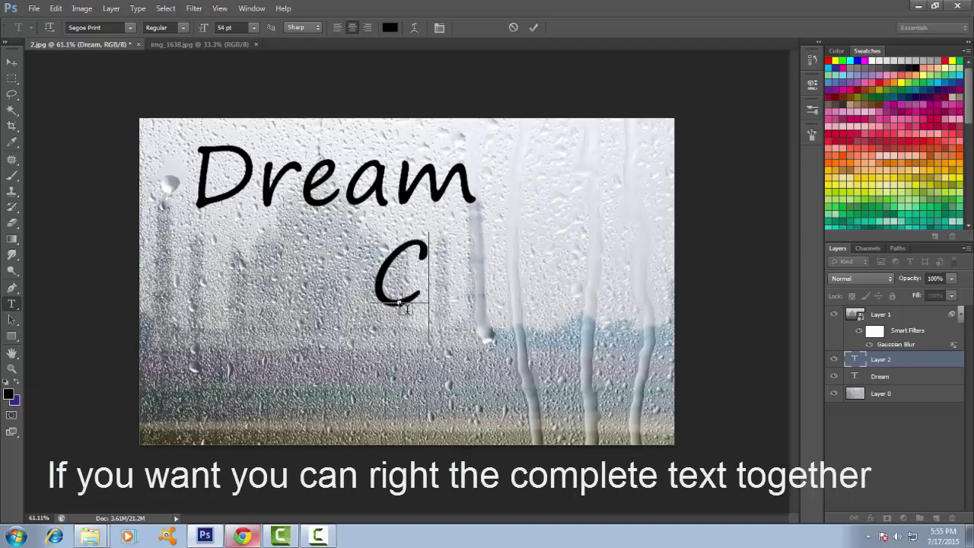
key("BackSpace")
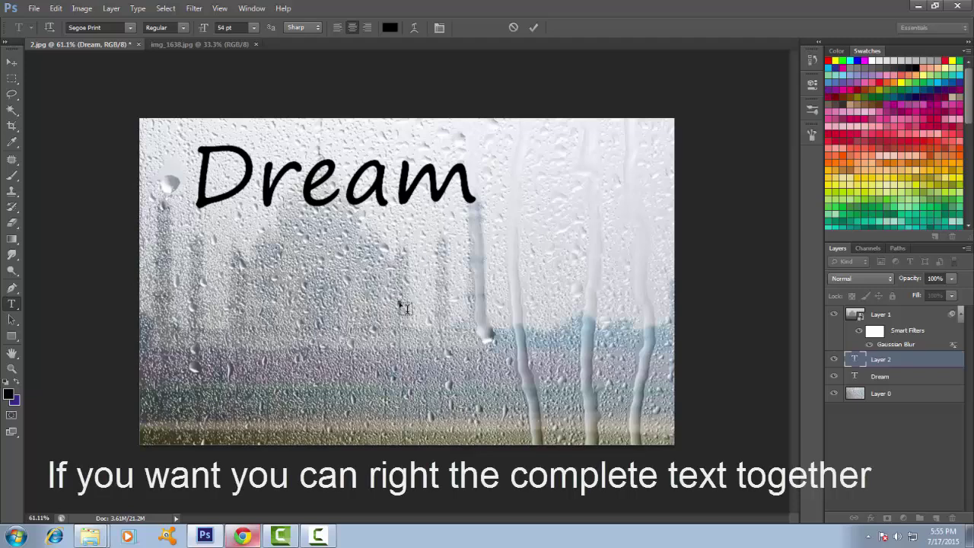
type("came")
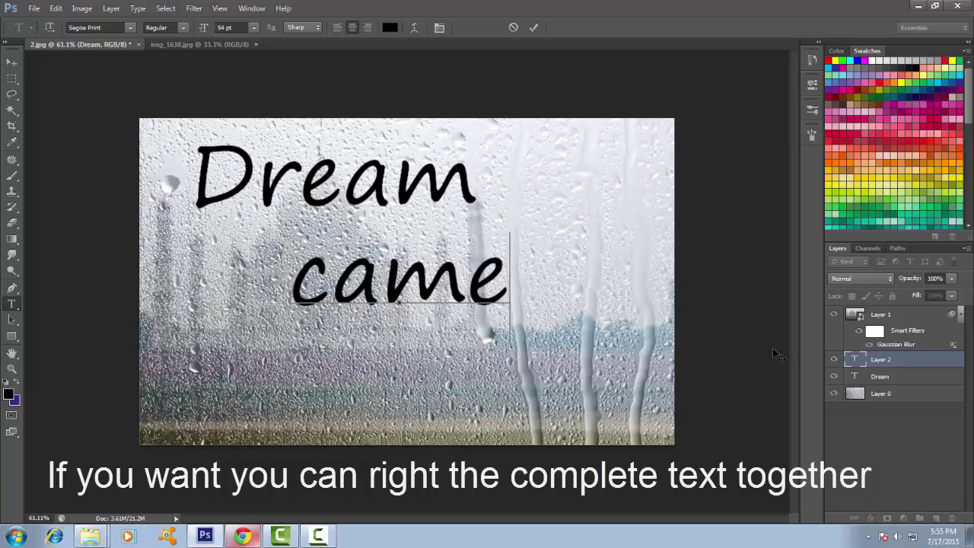
left_click(895, 369)
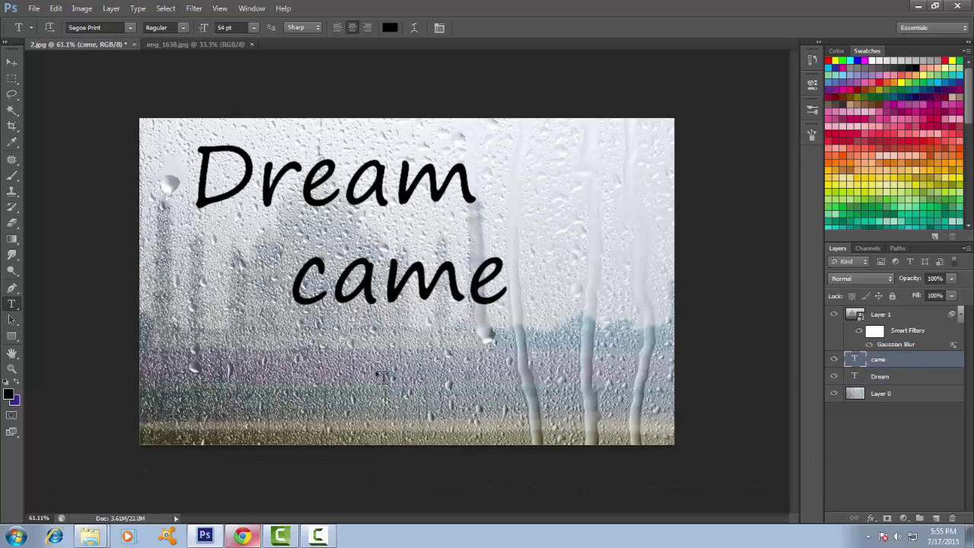
left_click(443, 379)
type("TR")
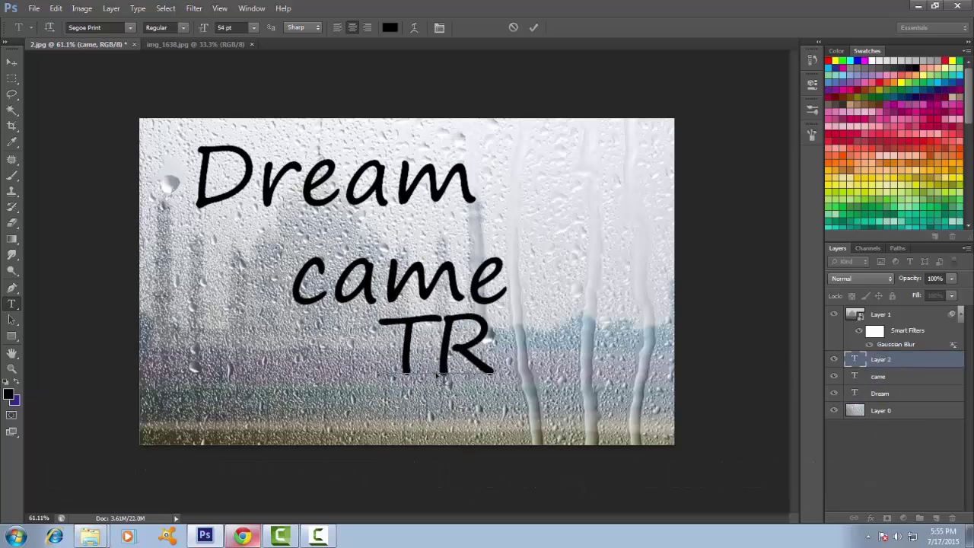
type("UE")
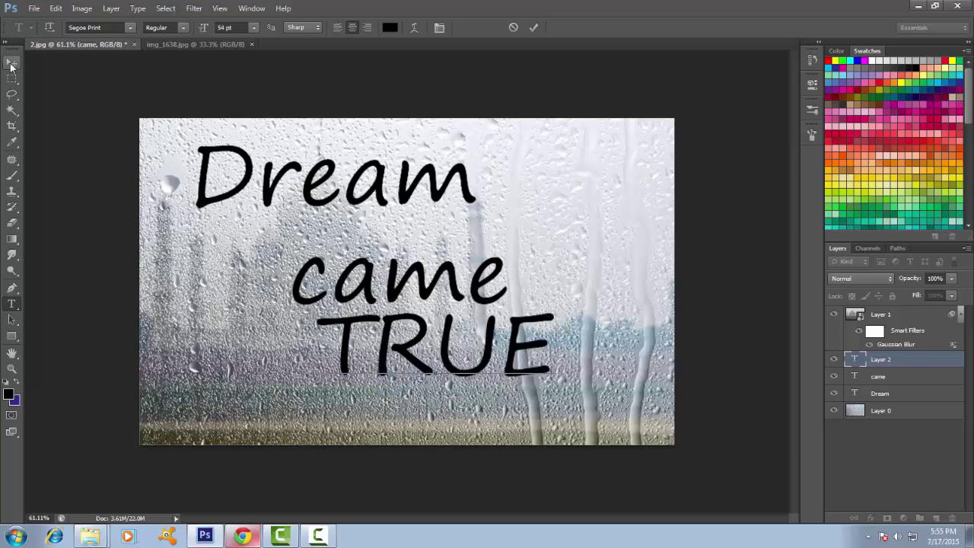
left_click(12, 64)
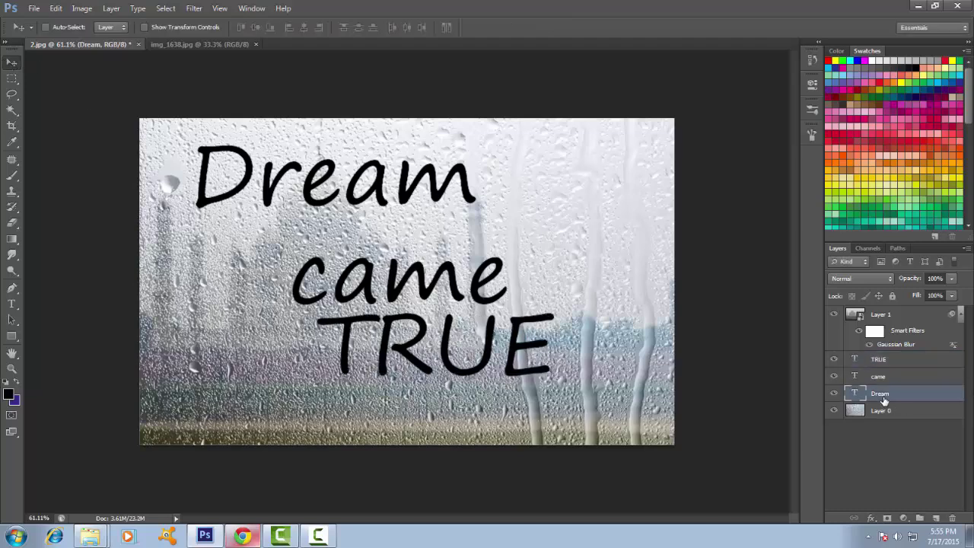
Put Dream on top of the text layers and shift all three words right
left_click_drag(883, 401, 886, 358)
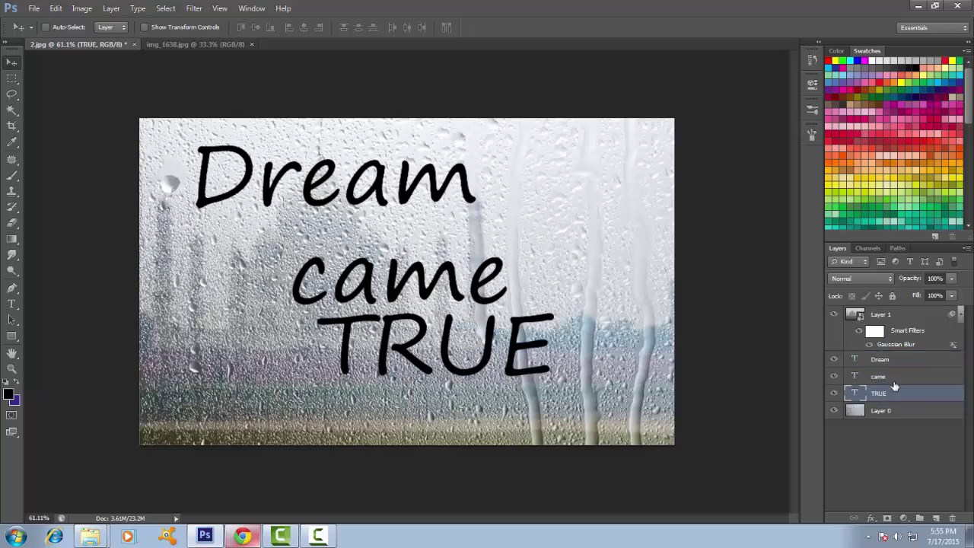
left_click_drag(377, 193, 565, 184)
left_click(881, 378)
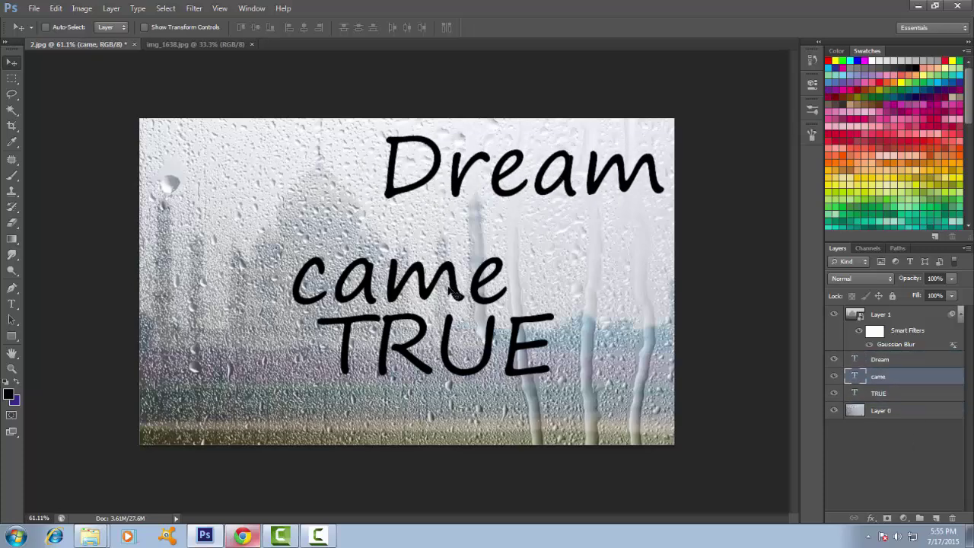
left_click_drag(430, 291, 583, 287)
left_click(880, 393)
left_click_drag(507, 345, 605, 391)
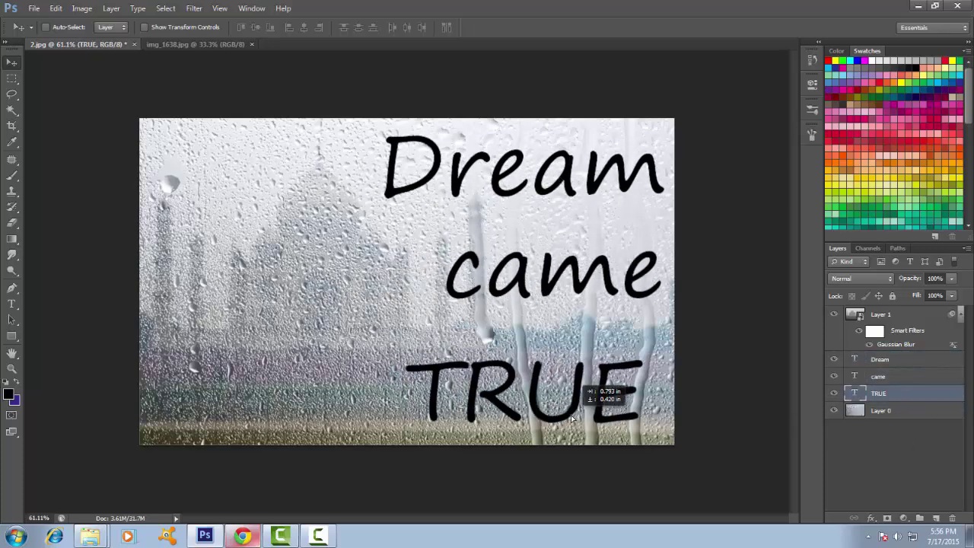
Rotate 'Dream' and 'came' slightly for a hand-lettered tilt
left_click(518, 229, "ctrl")
key("ctrl+t")
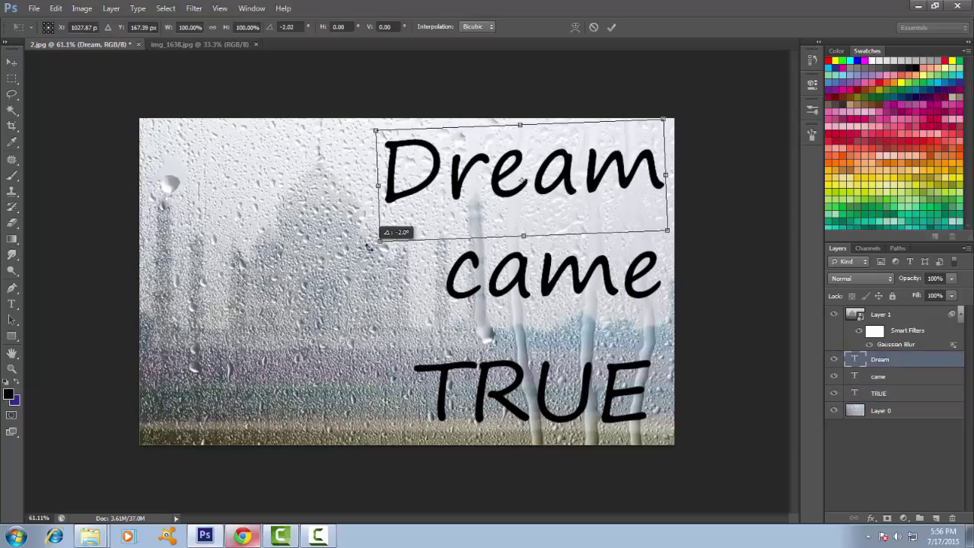
left_click_drag(375, 239, 377, 263)
left_click_drag(520, 180, 511, 191)
key("Return")
left_click(506, 277, "ctrl")
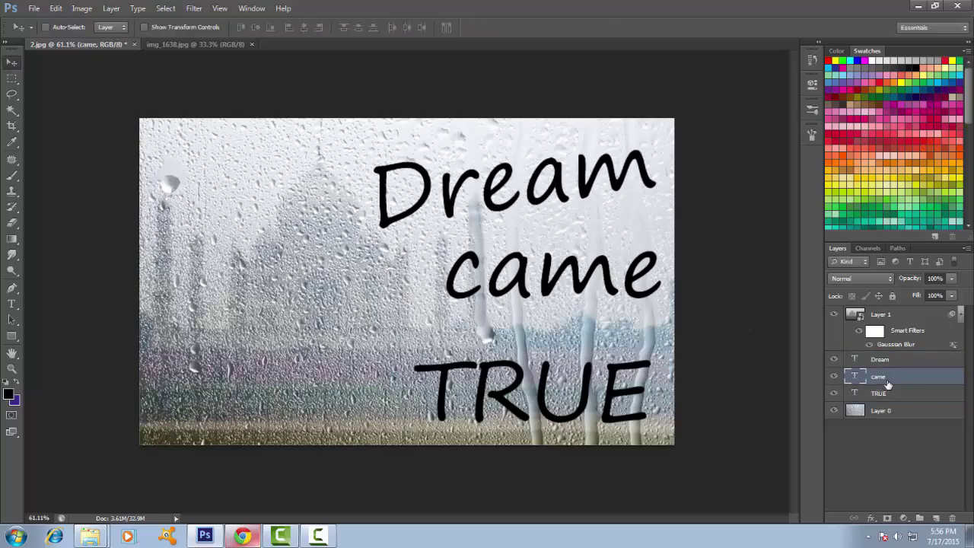
key("ctrl+t")
left_click_drag(438, 343, 434, 356)
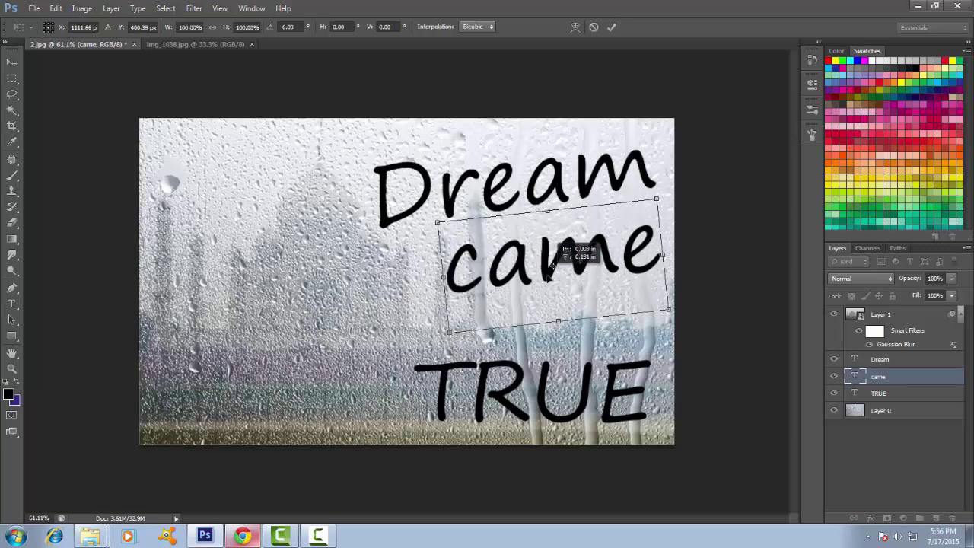
left_click_drag(522, 261, 525, 266)
key("Return")
Enlarge 'TRUE' to about 117% and nudge it up
left_click(881, 393)
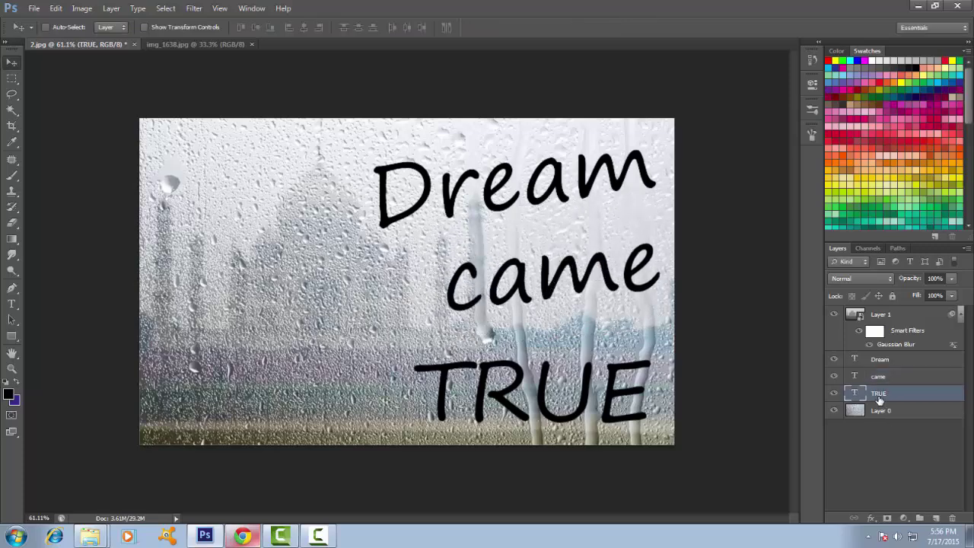
key("ctrl+t")
left_click_drag(412, 350, 391, 340)
left_click_drag(559, 422, 570, 388)
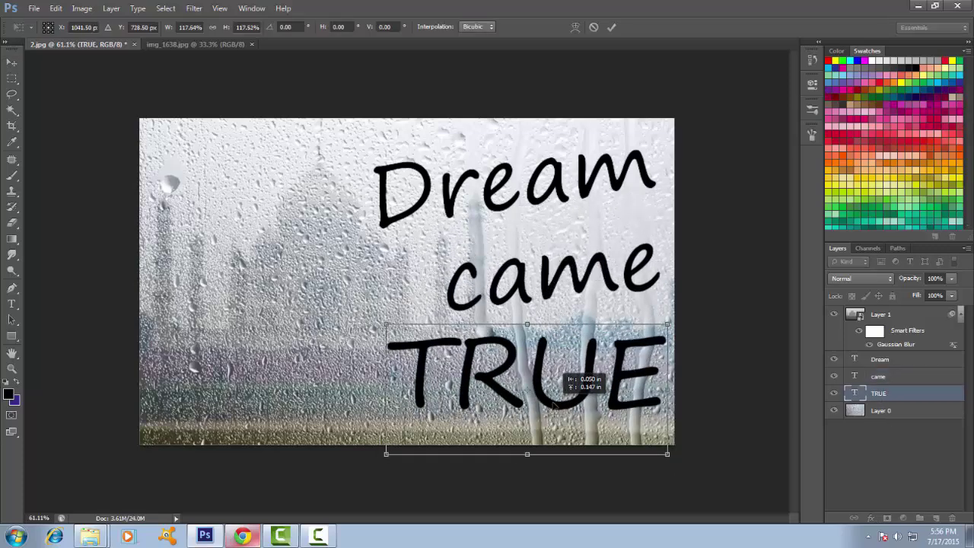
key("Return")
scroll(503, 369, "down", 2)
scroll(509, 378, "up", 1)
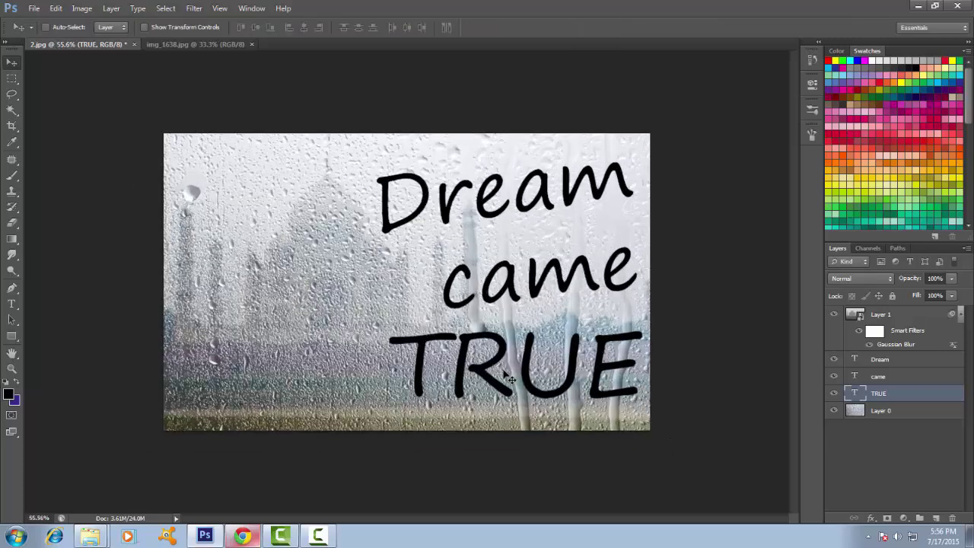
scroll(509, 376, "down", 2)
scroll(509, 376, "up", 2)
Make the 'Dream' text Bold
left_click(870, 362)
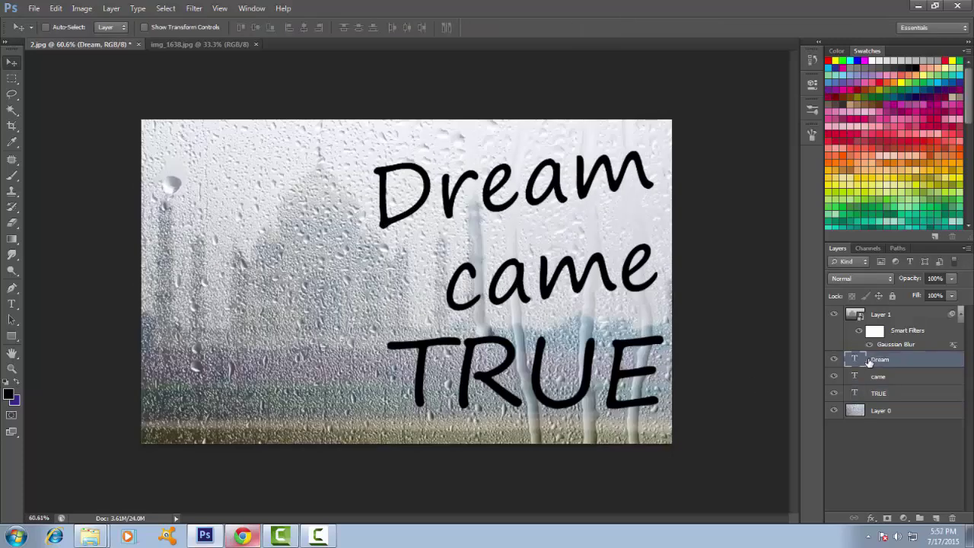
double_click(857, 362)
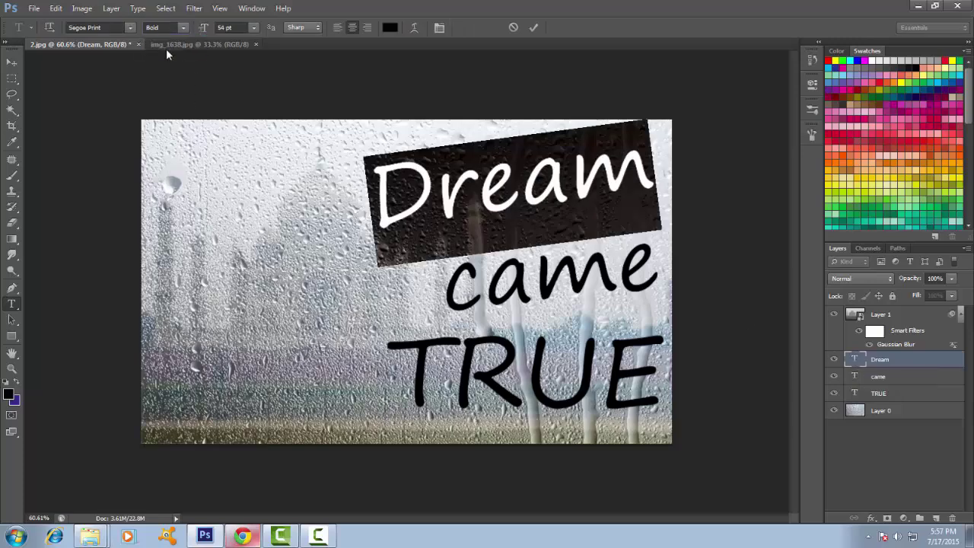
key("ctrl+Return")
key("v")
Set 'came' to the Bold font style
left_click(892, 377)
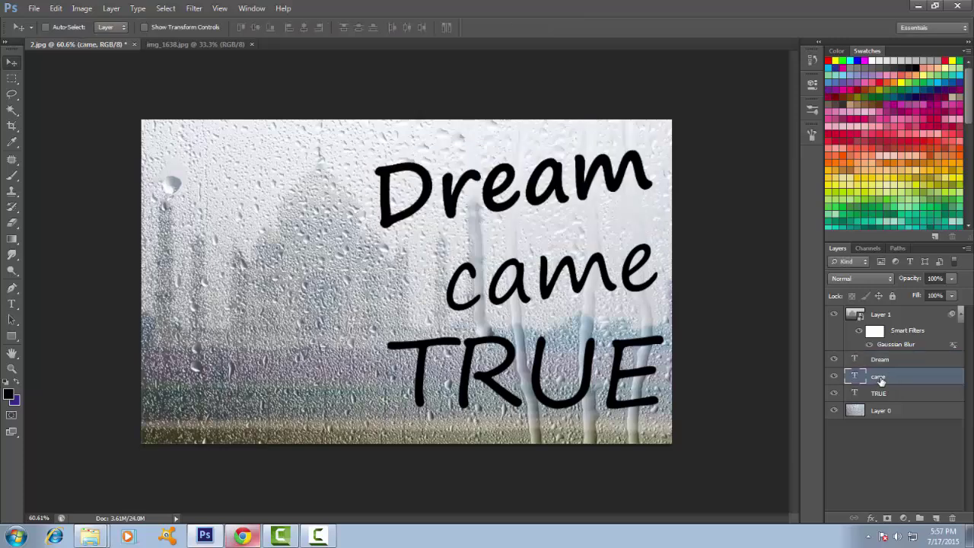
double_click(858, 376)
left_click(181, 29)
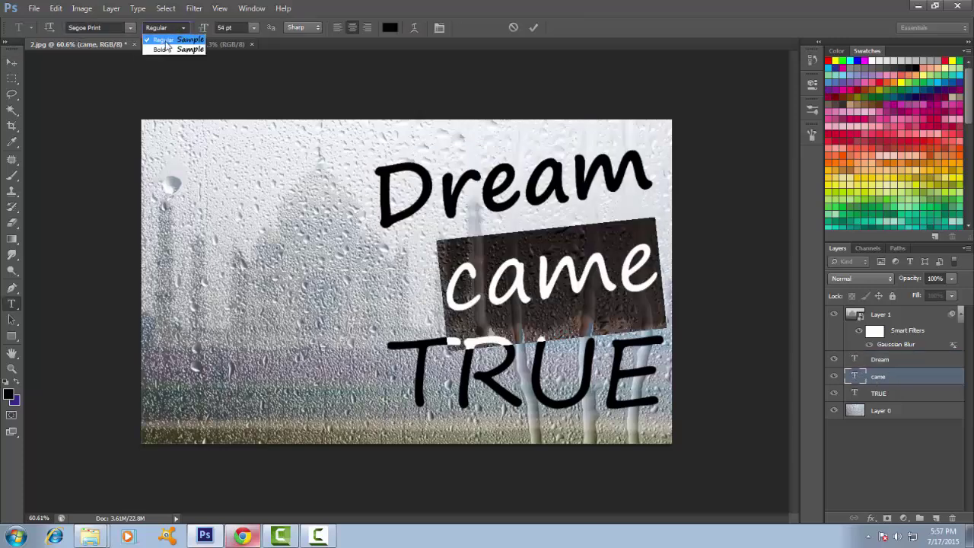
left_click(169, 42)
key("ctrl+Return")
key("v")
Set 'TRUE' to Bold and deselect the layer
left_click(877, 394)
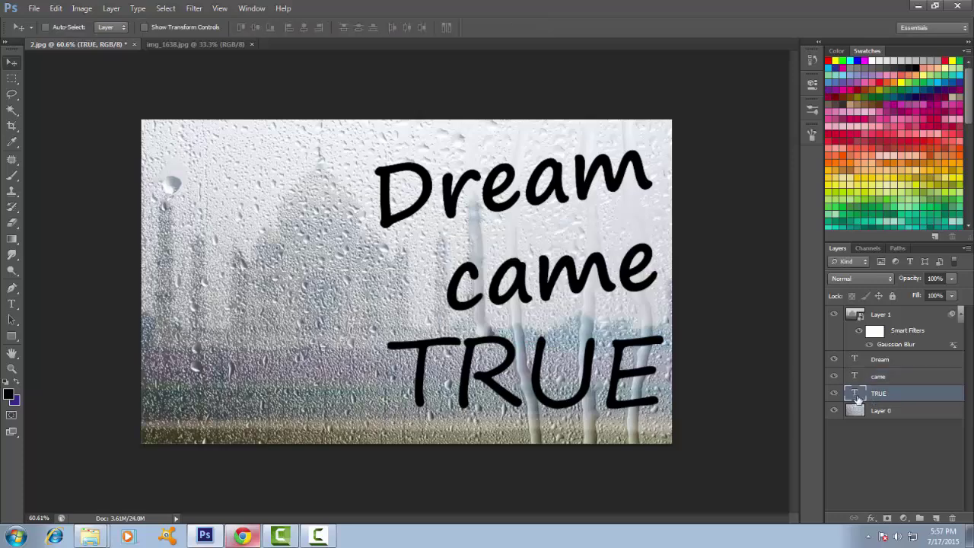
double_click(855, 392)
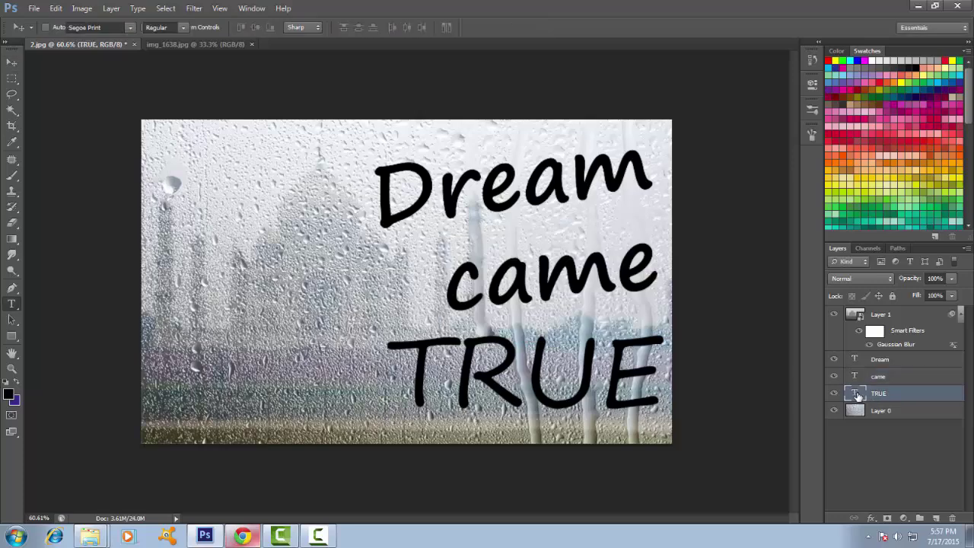
left_click(169, 49)
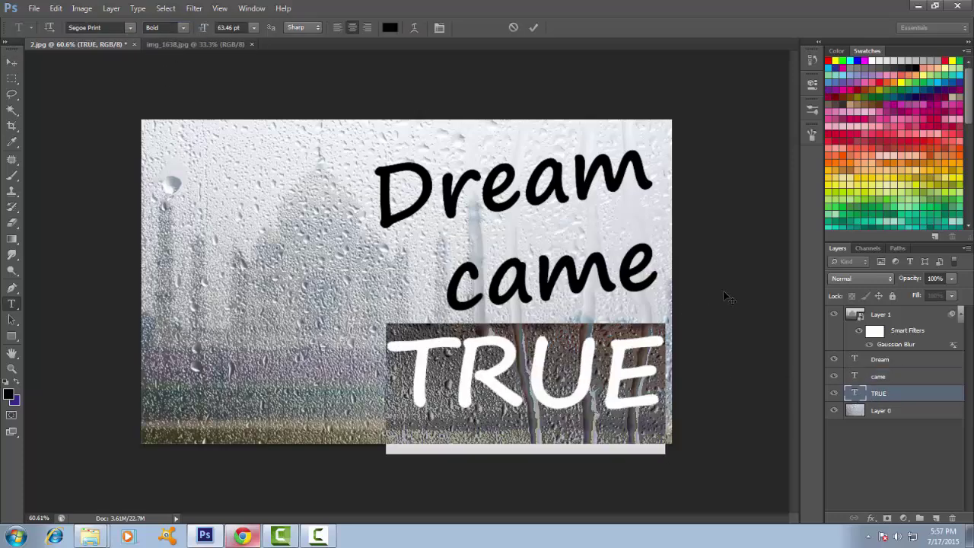
key("ctrl+Return")
key("v")
left_click(907, 491)
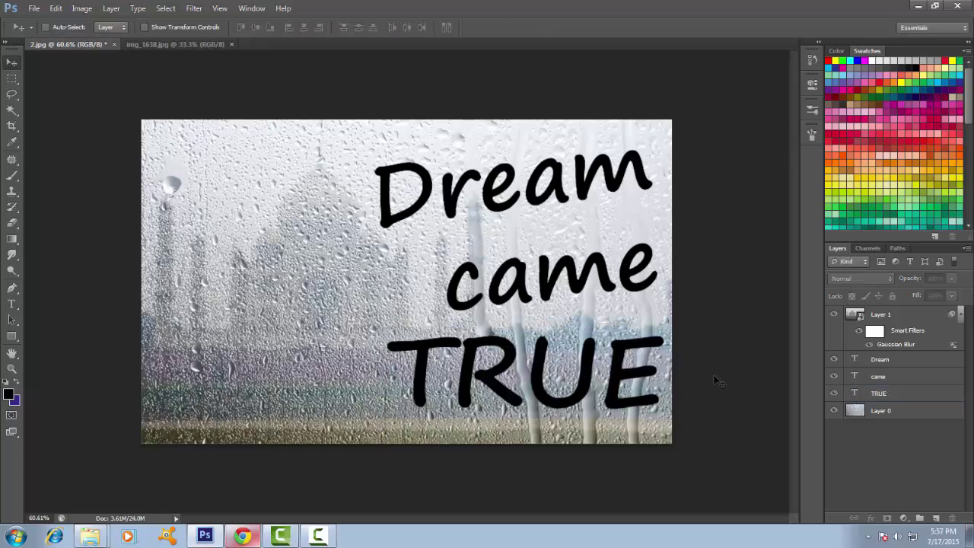
Merge the Dream, came and TRUE text layers into one Dream layer
scroll(715, 381, "down", 2)
scroll(621, 384, "up", 1)
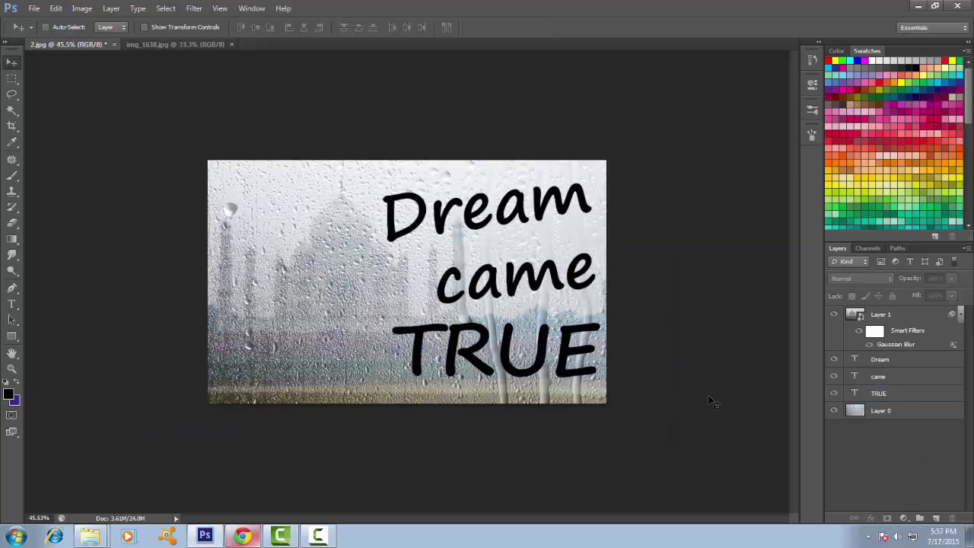
left_click(900, 366)
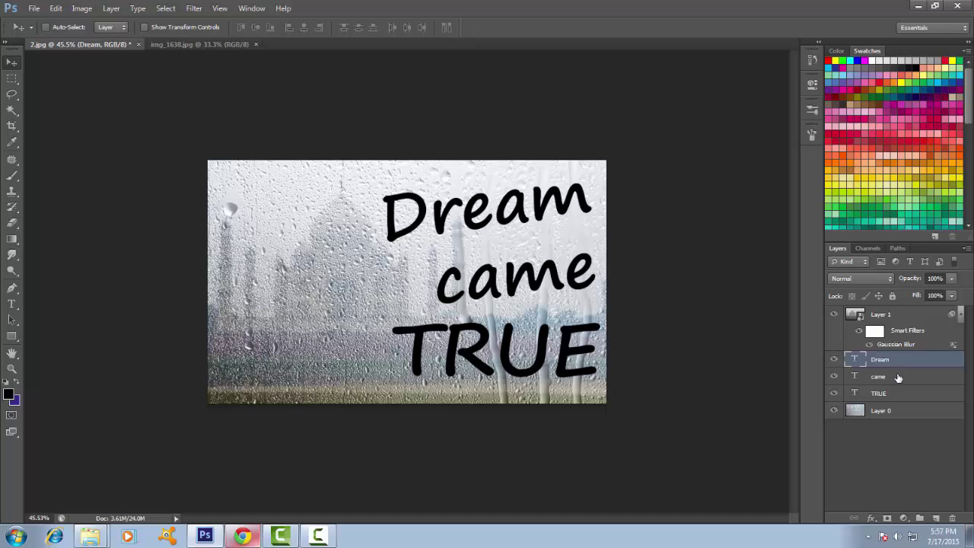
left_click(898, 377, "shift")
left_click(891, 396, "shift")
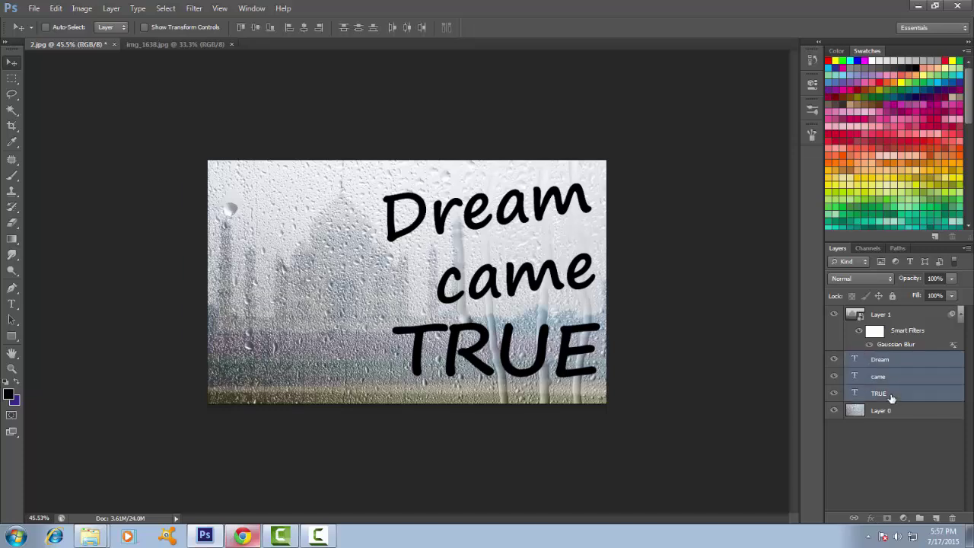
left_click(966, 250)
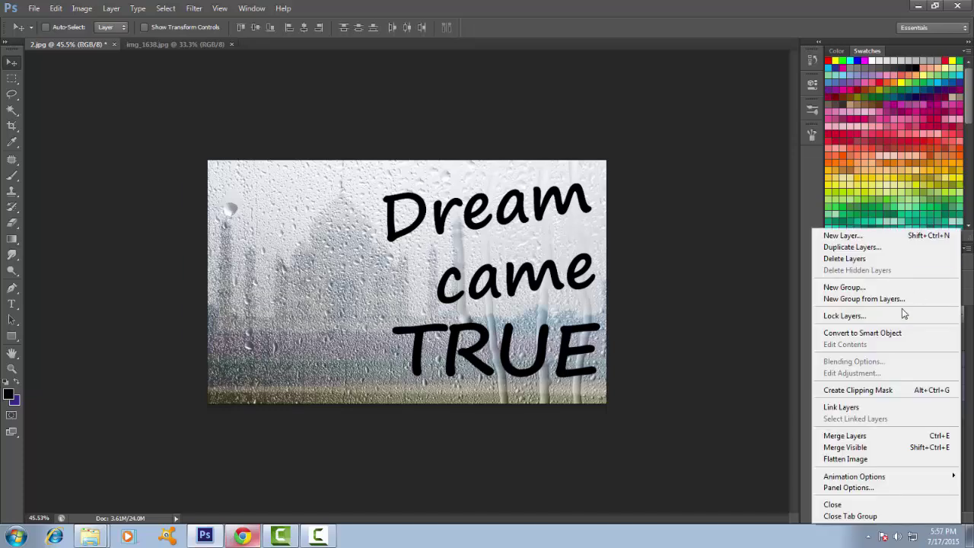
left_click(845, 437)
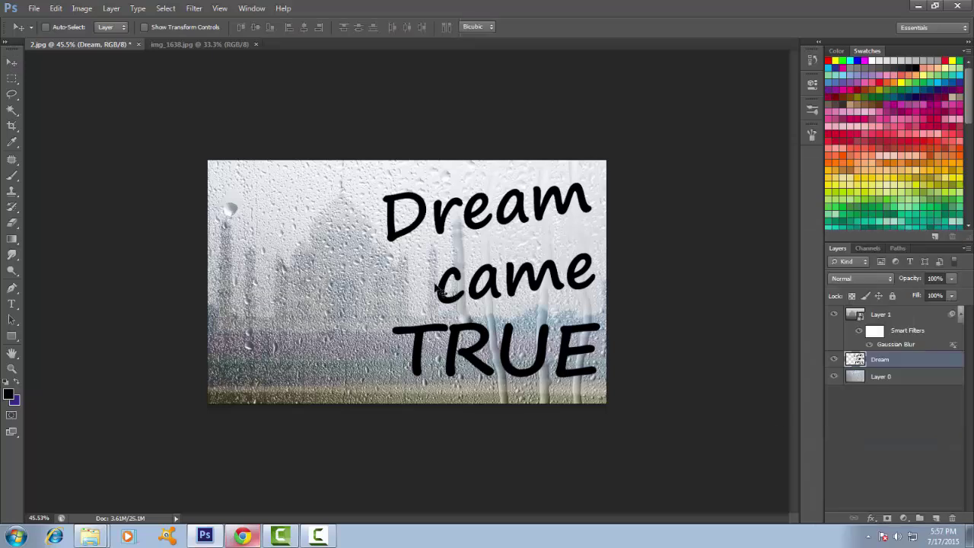
Scale the merged text up to about 104% and zoom to check its placement
key("ctrl+t")
left_click_drag(384, 182, 377, 179)
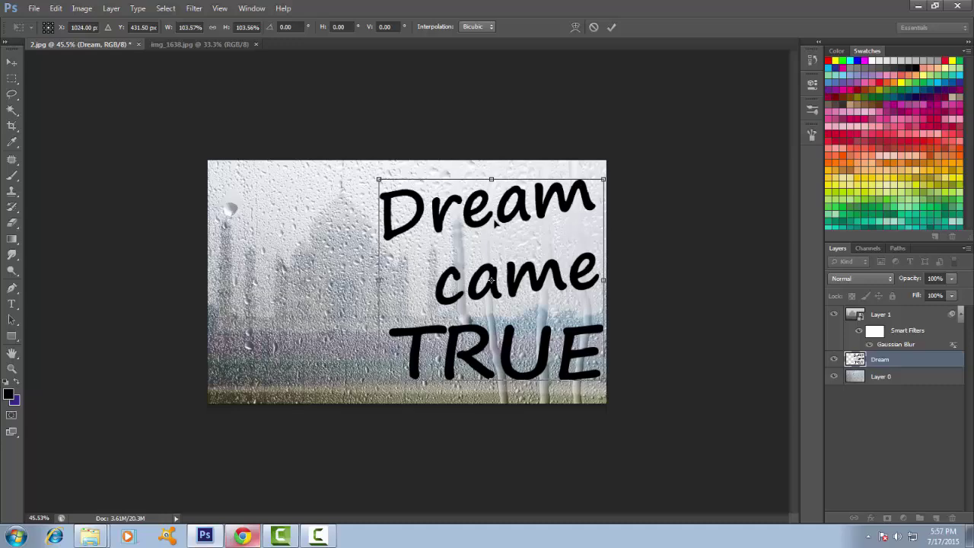
key("Return")
scroll(541, 322, "up", 1)
scroll(563, 327, "down", 2)
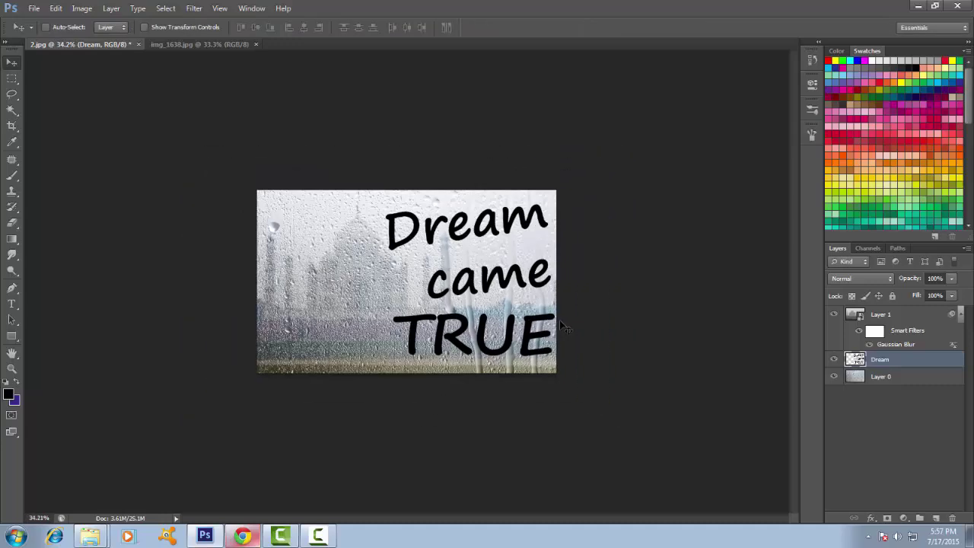
scroll(562, 325, "down", 1)
scroll(561, 326, "up", 1)
scroll(562, 326, "down", 1)
scroll(561, 326, "up", 2)
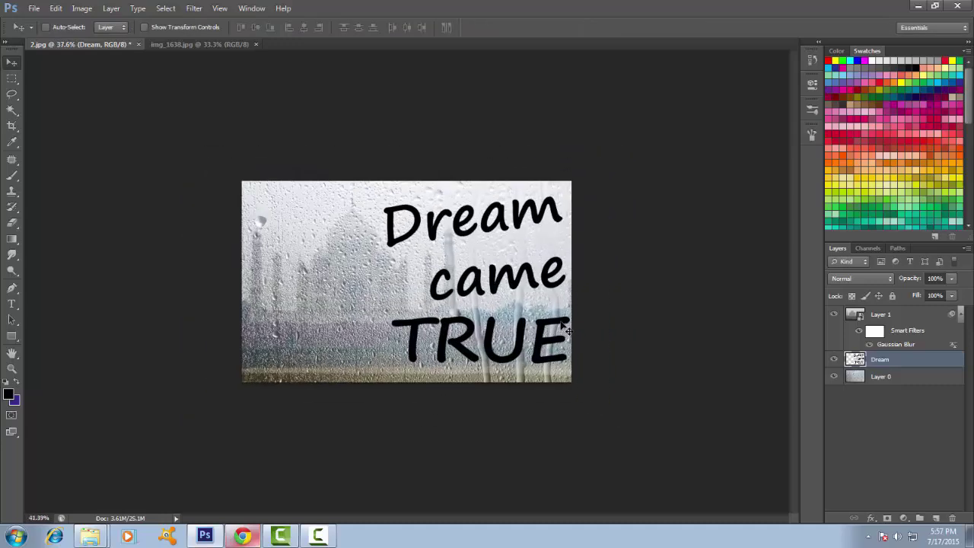
scroll(564, 327, "up", 1)
scroll(564, 327, "up", 1)
scroll(564, 328, "up", 2)
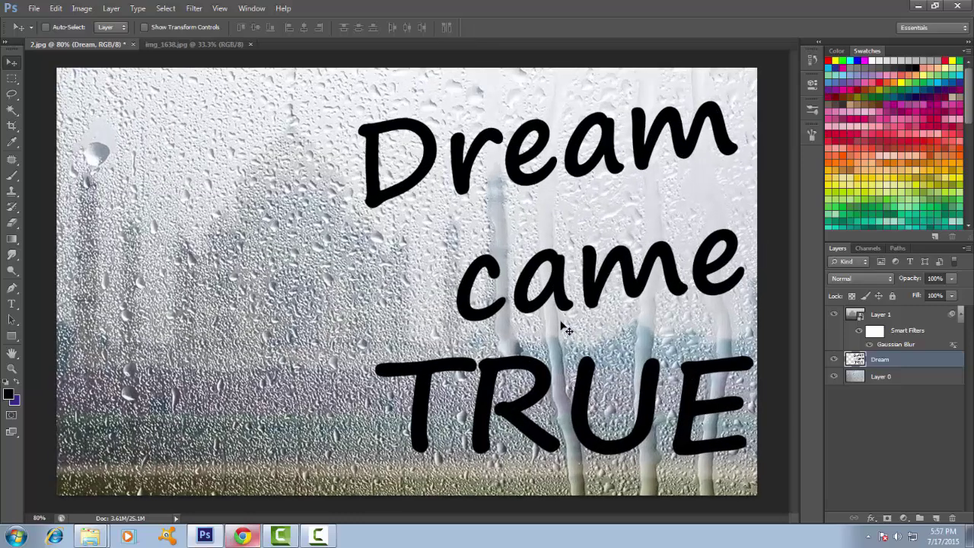
scroll(564, 329, "down", 3)
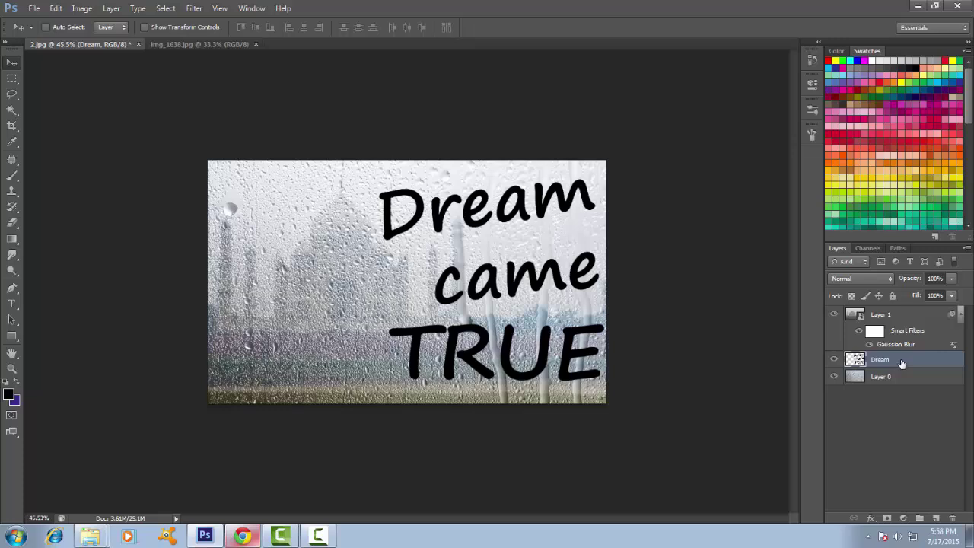
Open Liquify with the Forward Warp brush at size 40
left_click(194, 8)
mouse_move(200, 131)
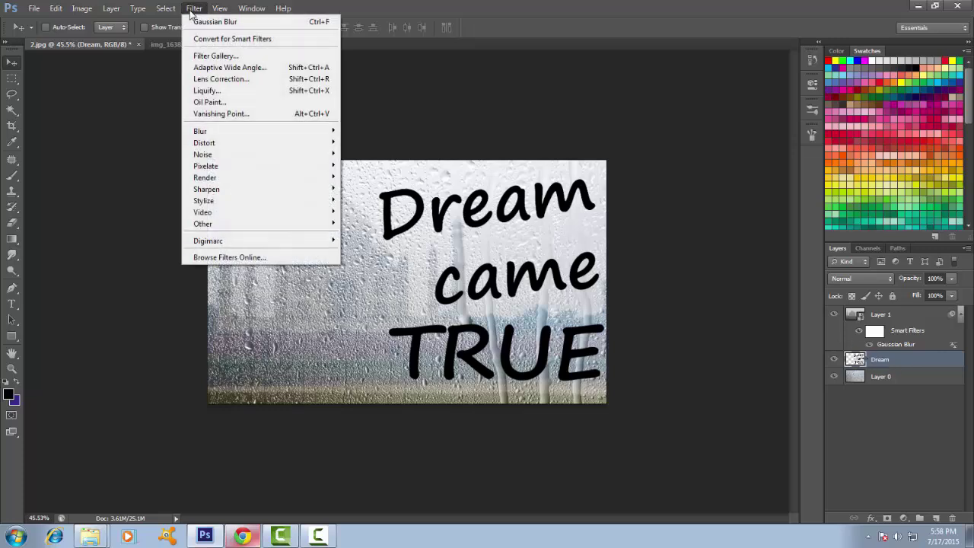
left_click(224, 95)
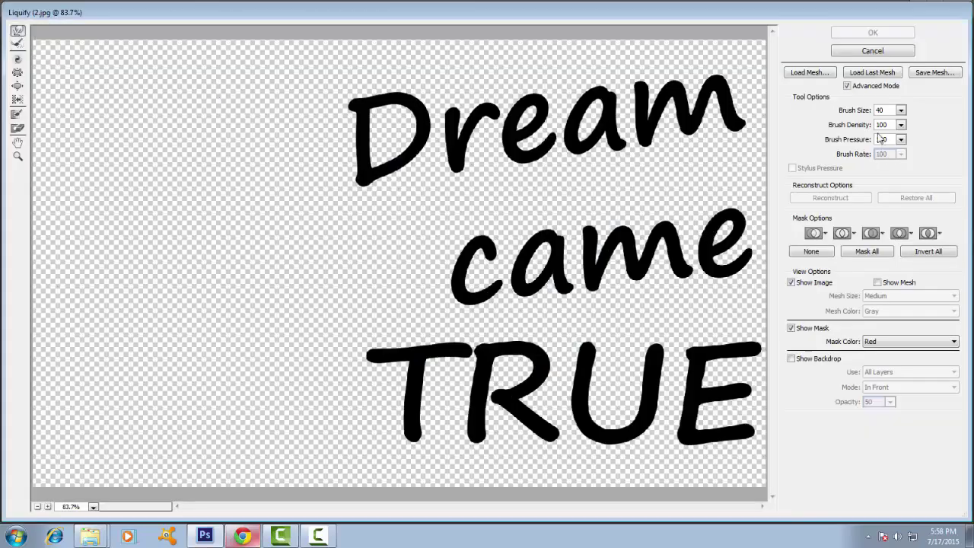
double_click(882, 111)
left_click(357, 228)
Pull drips down from the letters of 'Dream' and 'came'
mouse_move(363, 184)
left_mouse_down()
mouse_move(376, 226)
mouse_move(367, 219)
left_mouse_up()
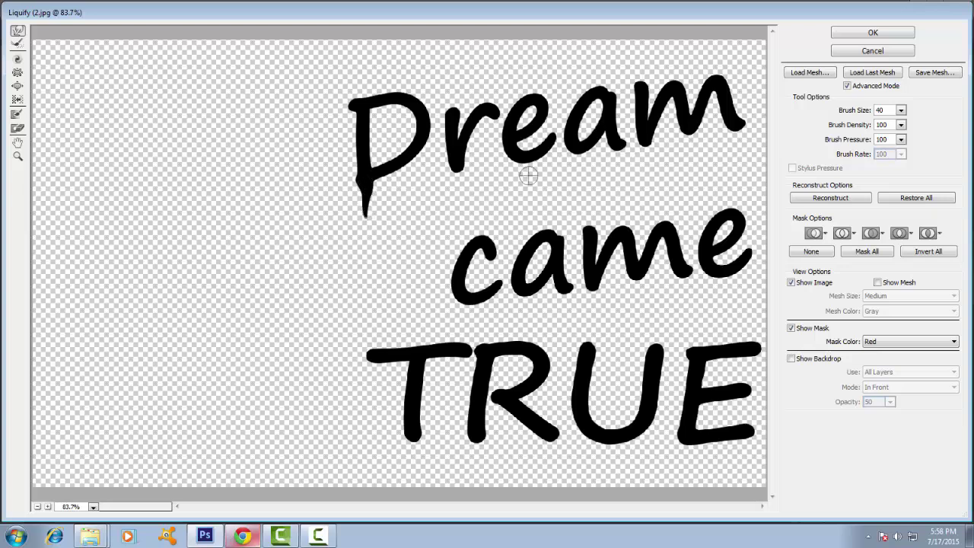
left_click_drag(527, 156, 534, 177)
left_click_drag(584, 152, 586, 171)
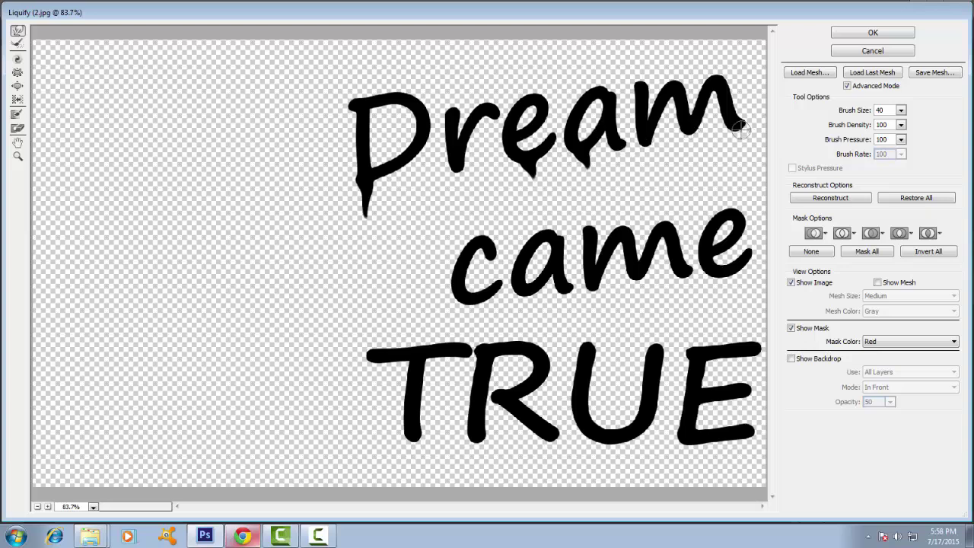
left_click_drag(742, 130, 739, 159)
left_click_drag(685, 137, 688, 157)
left_click_drag(482, 301, 480, 318)
mouse_move(522, 293)
left_mouse_down()
mouse_move(527, 309)
mouse_move(685, 296)
left_mouse_up()
left_click_drag(735, 278, 736, 314)
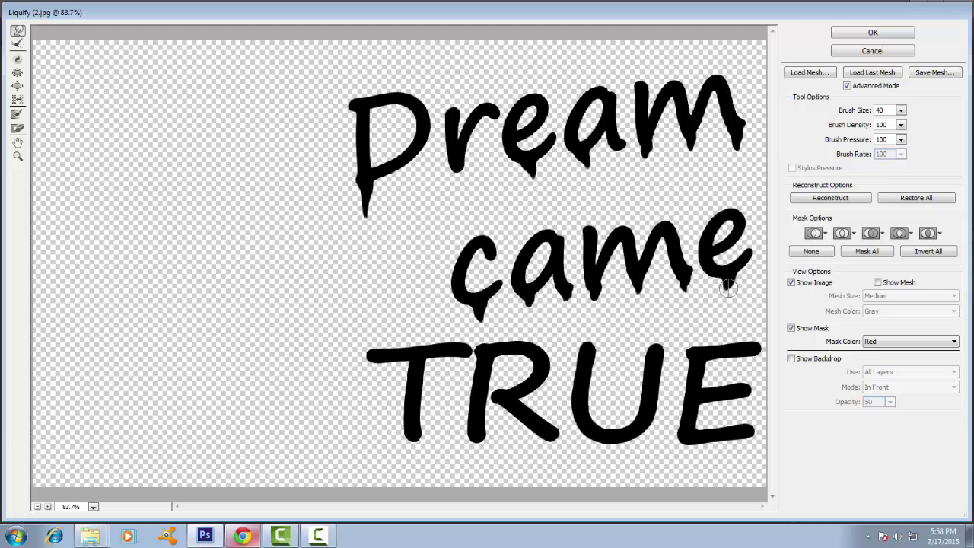
Drip the T, R, U and E of 'TRUE' and lengthen drips on D and r
left_click_drag(368, 363, 373, 380)
left_click_drag(461, 360, 464, 378)
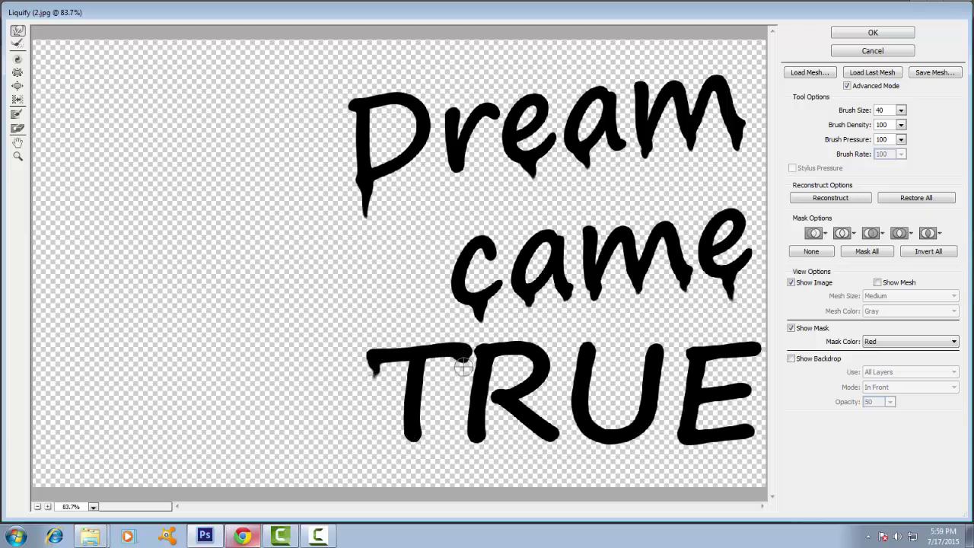
left_click_drag(405, 440, 411, 455)
left_click_drag(475, 438, 476, 453)
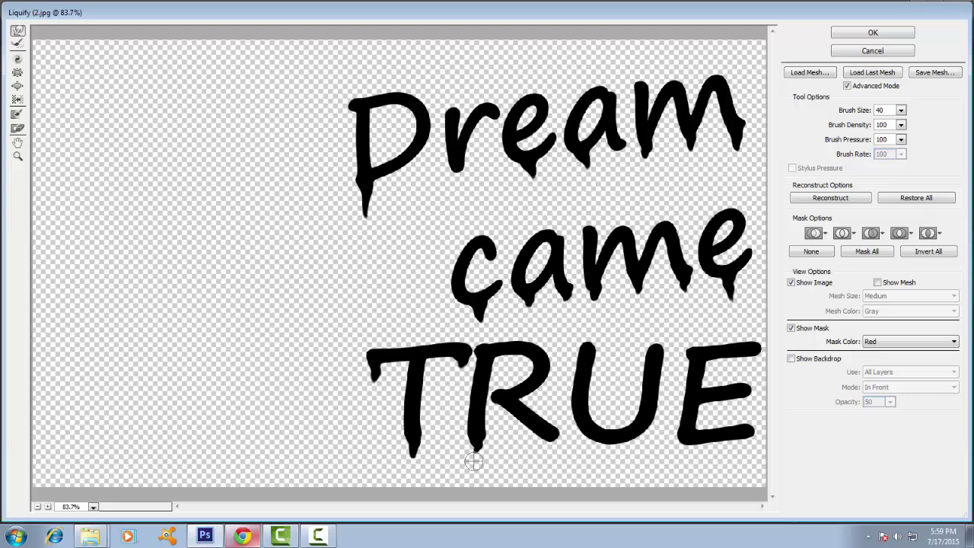
left_click_drag(618, 440, 616, 455)
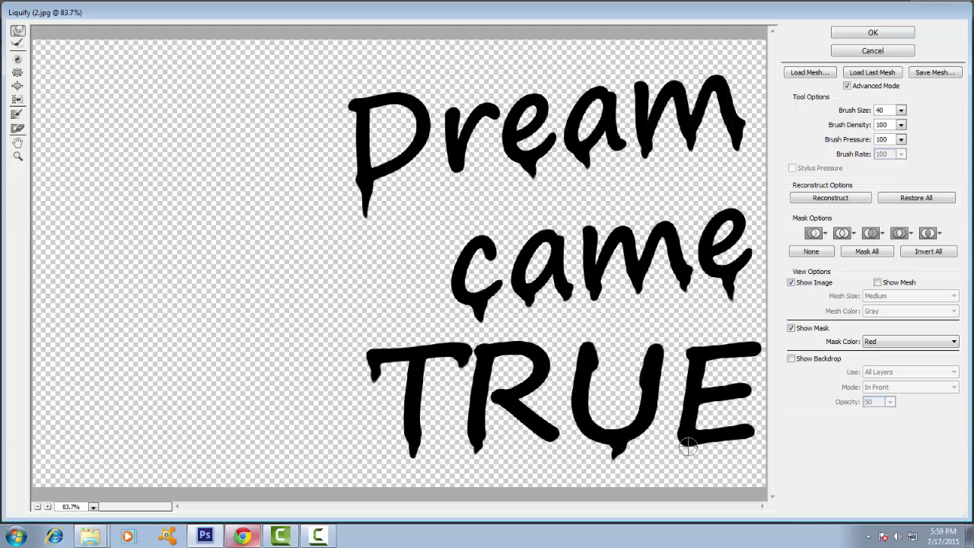
left_click_drag(686, 446, 688, 462)
left_click_drag(748, 398, 747, 411)
left_click_drag(755, 359, 755, 373)
left_click_drag(749, 442, 748, 457)
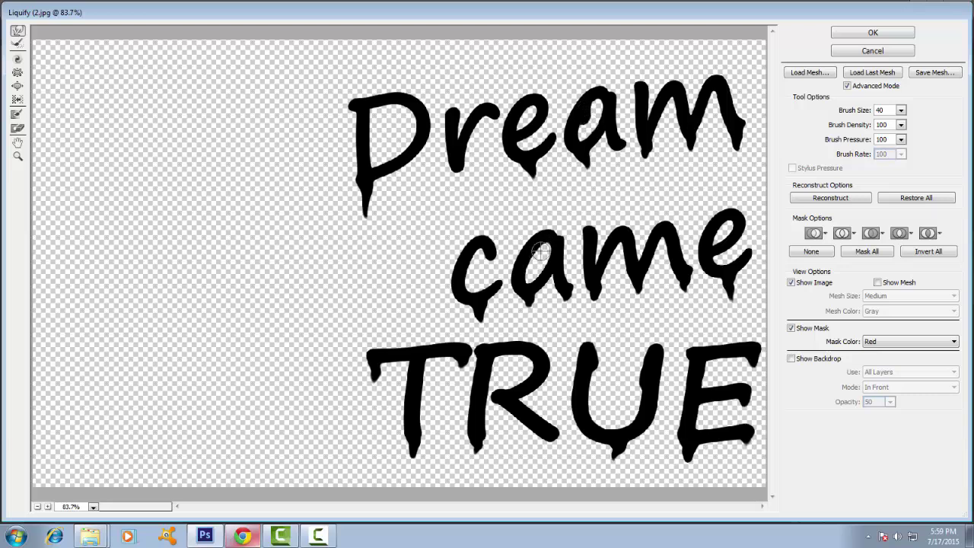
left_click_drag(533, 266, 539, 261)
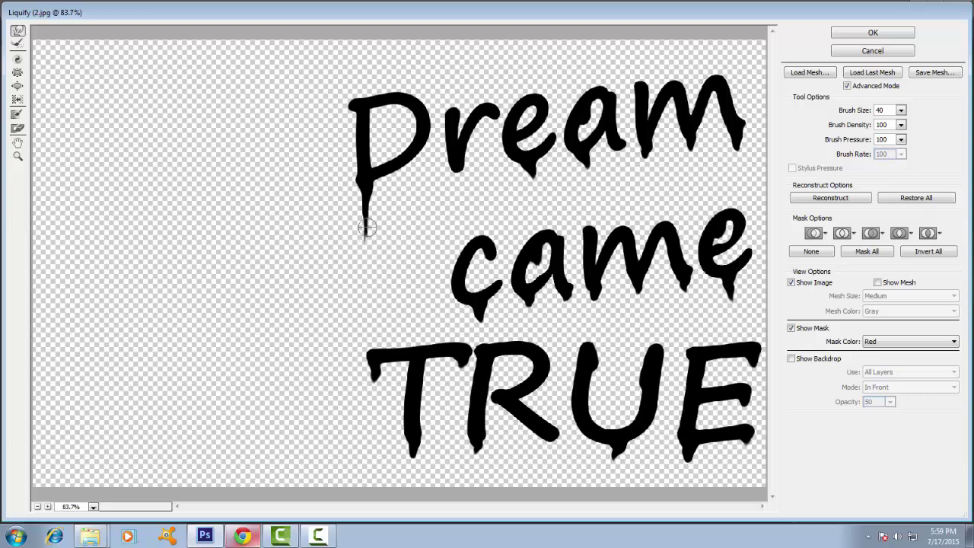
left_click_drag(371, 224, 367, 230)
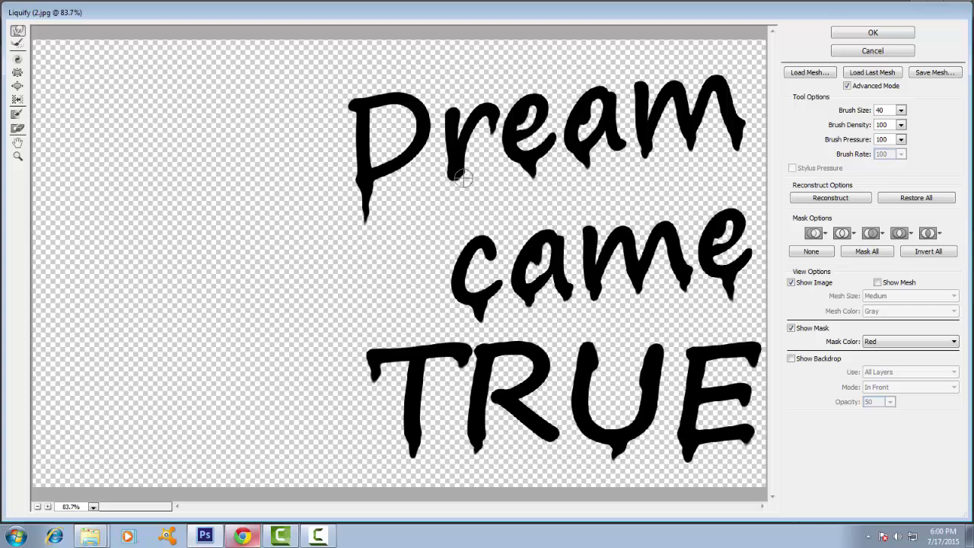
left_click_drag(455, 174, 465, 184)
Apply the Liquify drips and zoom to review the melting text
left_click(866, 35)
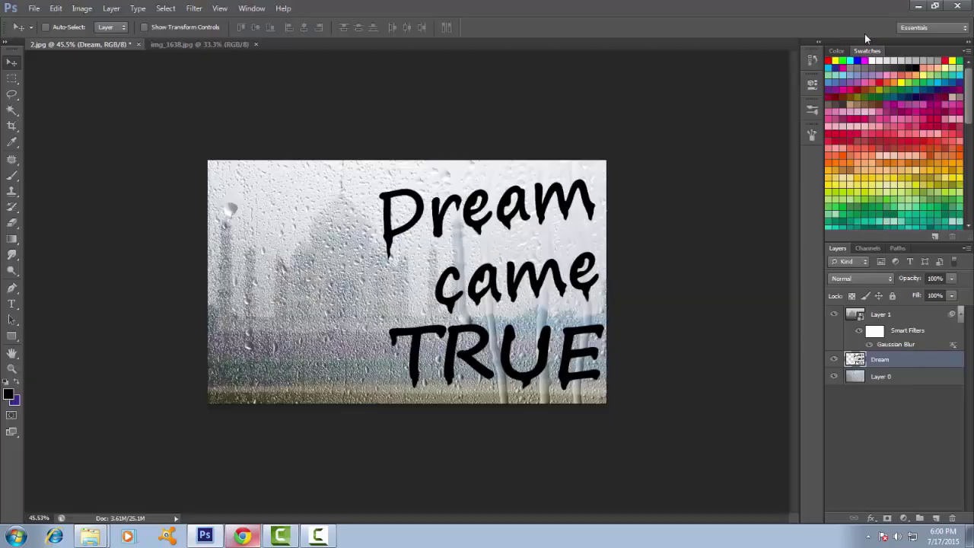
scroll(690, 300, "up", 2)
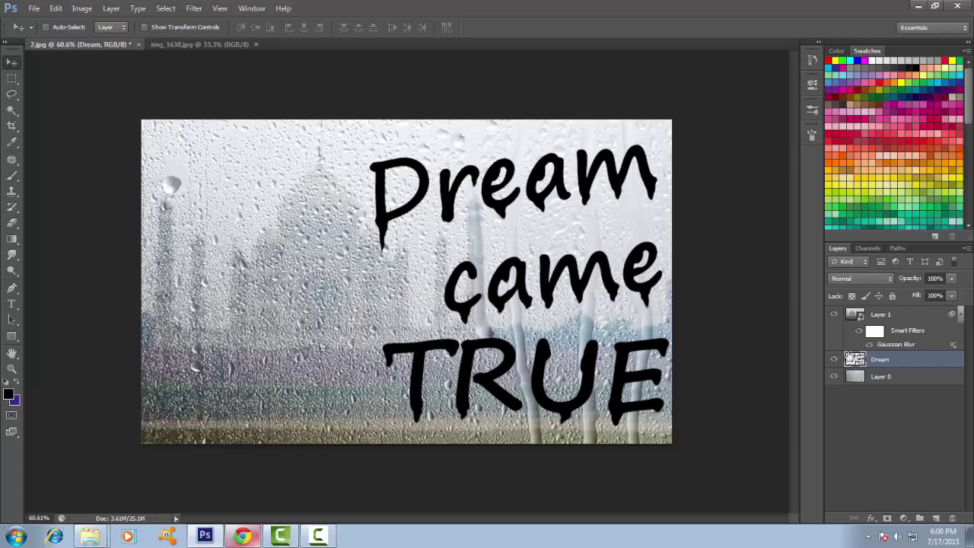
scroll(749, 373, "down", 2)
scroll(750, 373, "down", 2)
scroll(750, 373, "up", 3)
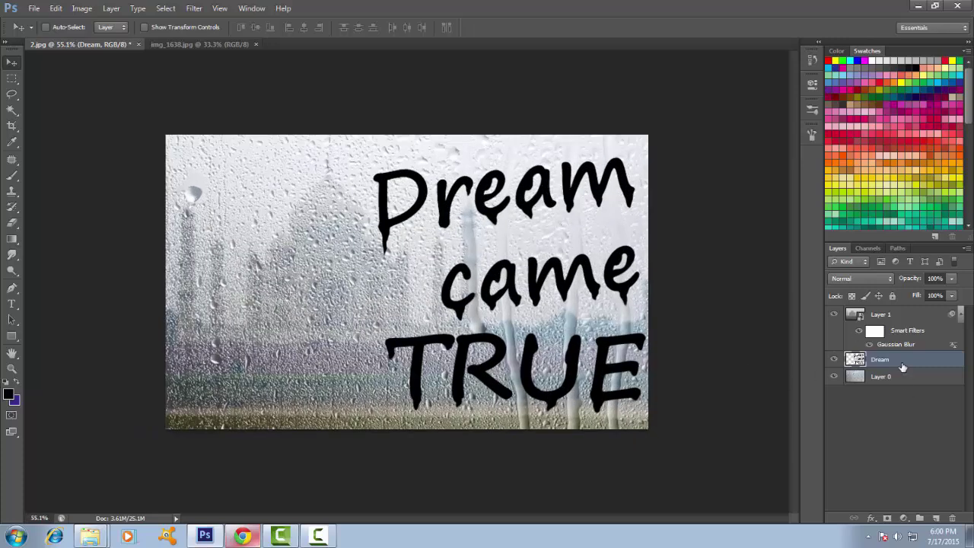
left_click(868, 278)
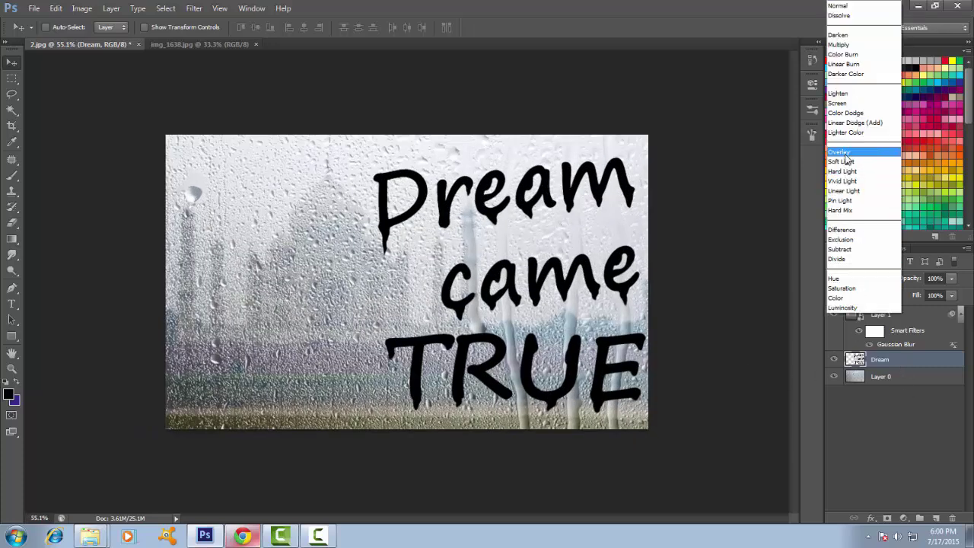
Set the Dream layer to Overlay, then duplicate it as 'Dream copy' with Ctrl+J
left_click(845, 153)
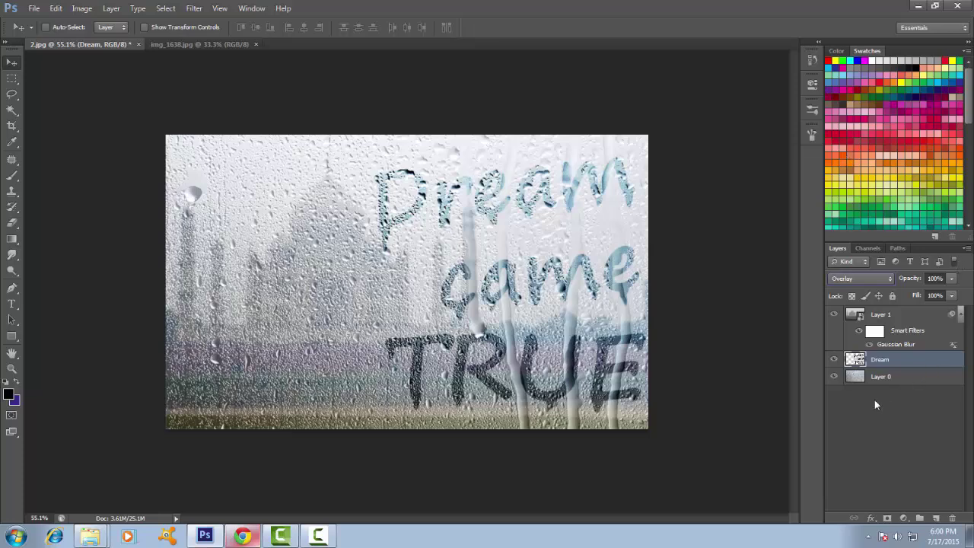
key("shift+minus")
key("shift+plus")
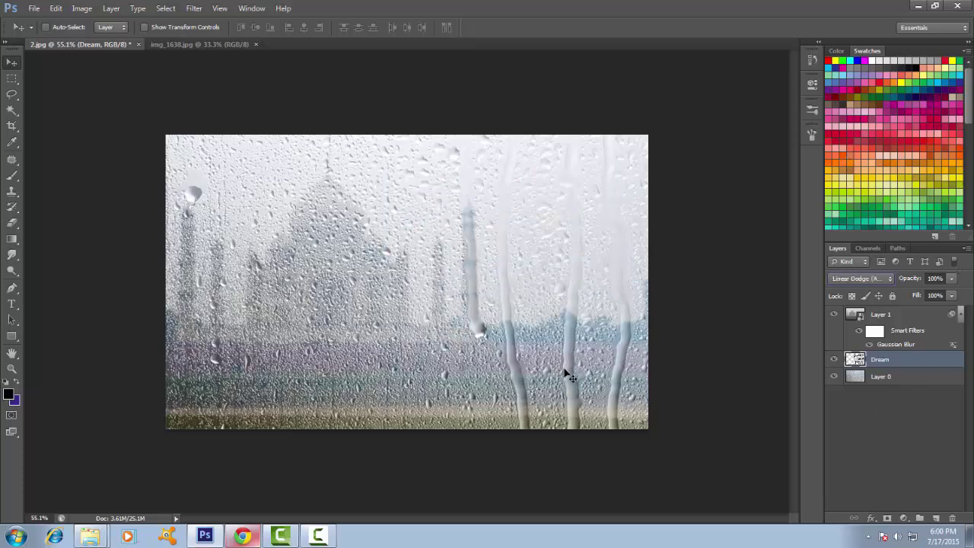
left_click(863, 280)
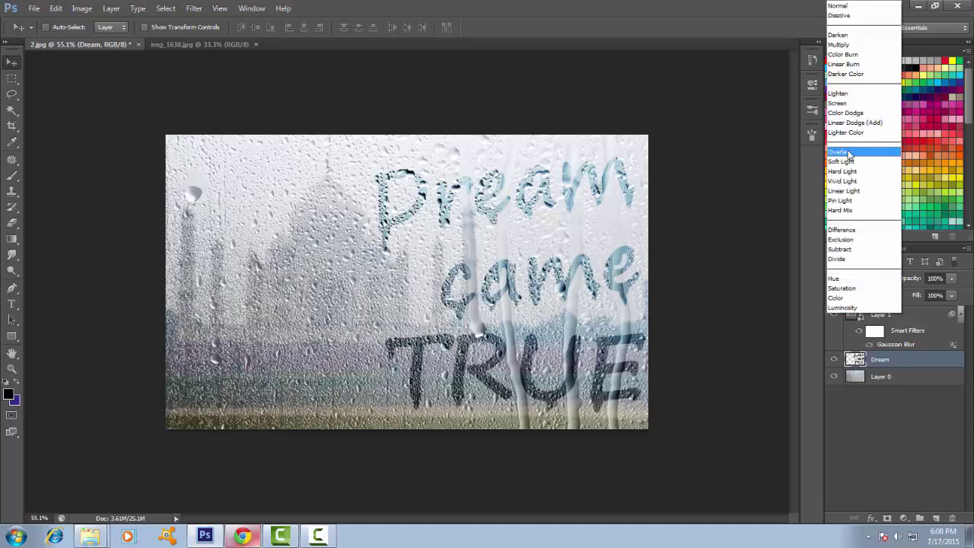
left_click(877, 422)
left_click(892, 361)
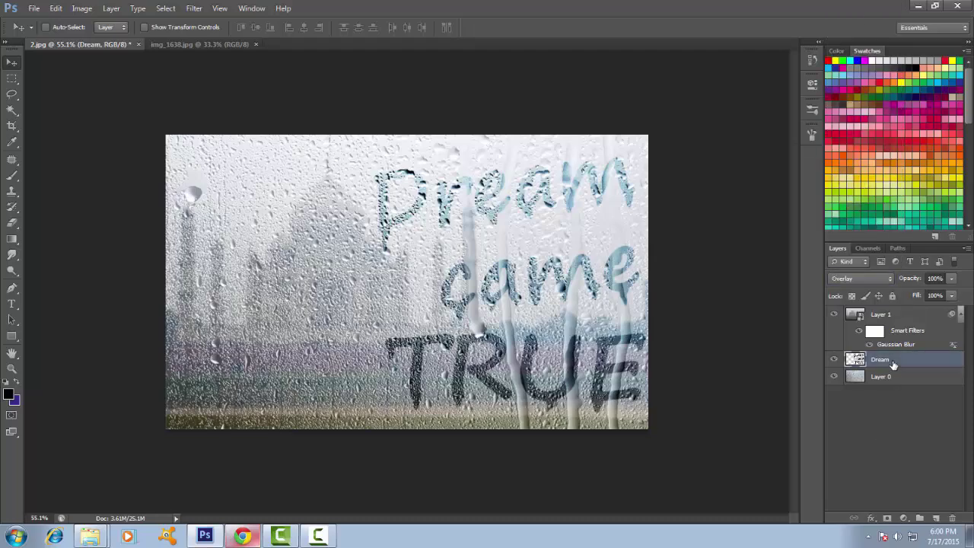
key("ctrl+j")
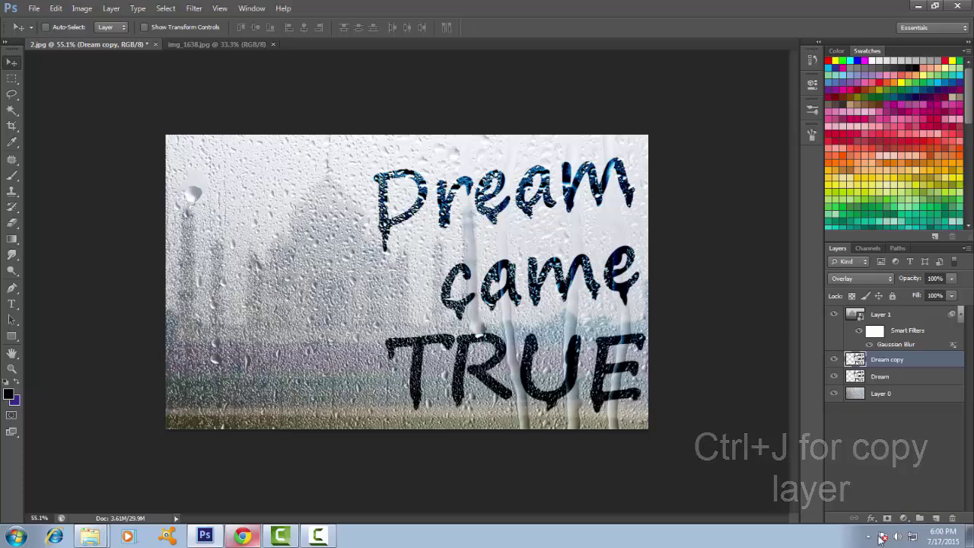
Add a layer mask to Dream copy and invert it to black, hiding the copy
left_click(887, 518)
double_click(885, 360)
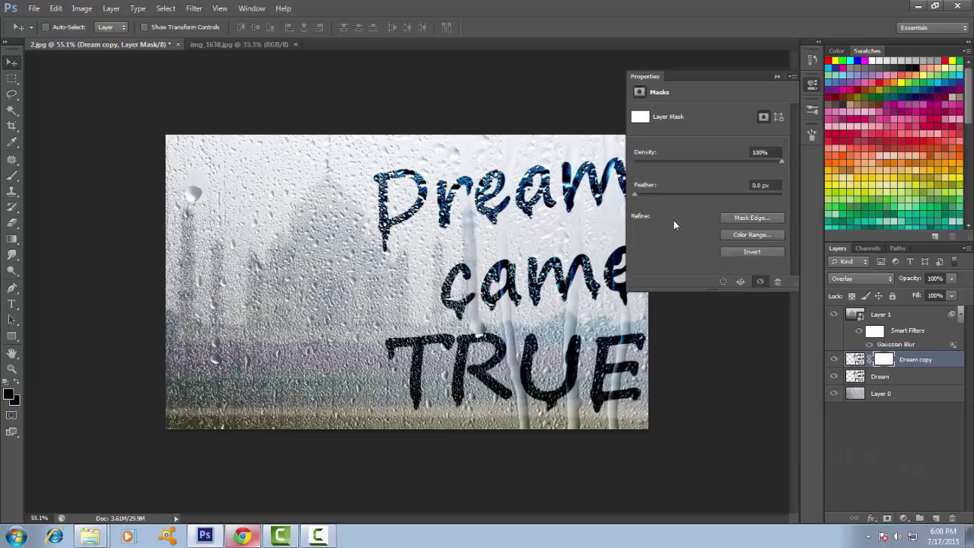
left_click(752, 251)
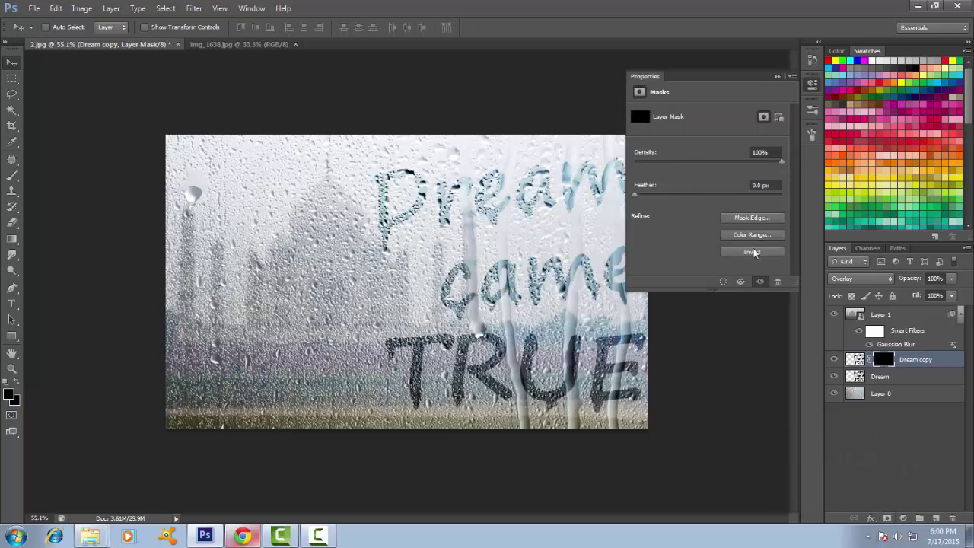
left_click(777, 76)
With white foreground and a soft 250 px brush, paint the mask to reveal the Dream lettering
left_click(10, 393)
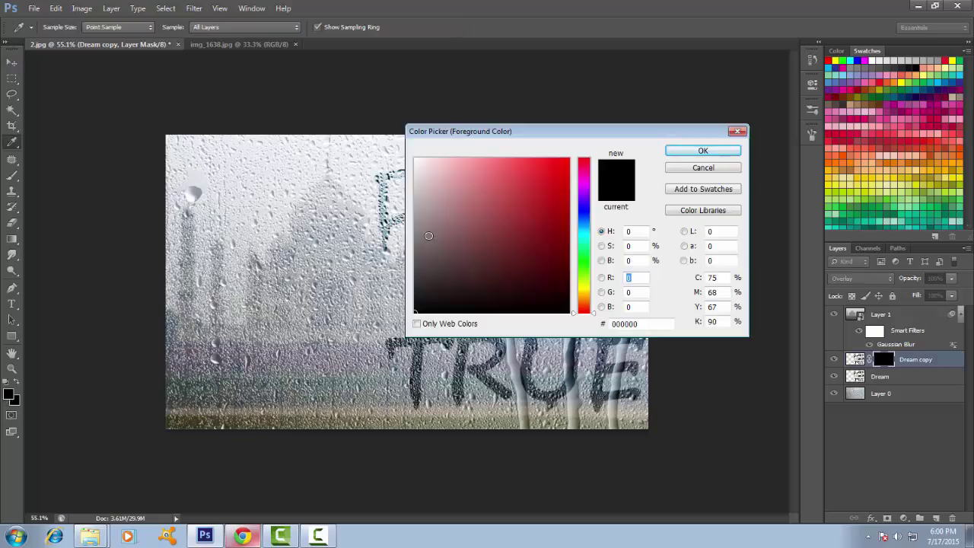
left_click_drag(429, 235, 363, 91)
left_click(685, 151)
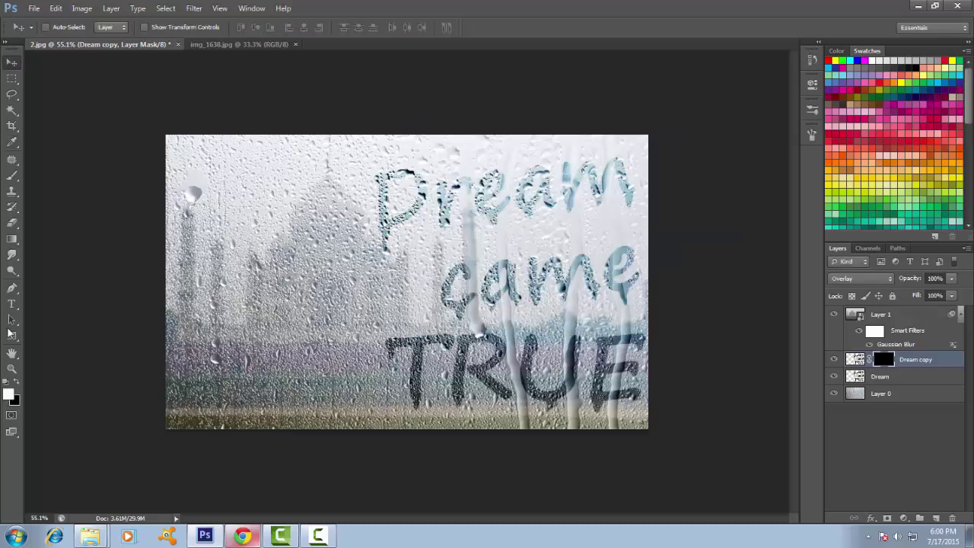
key("v")
left_click(11, 176)
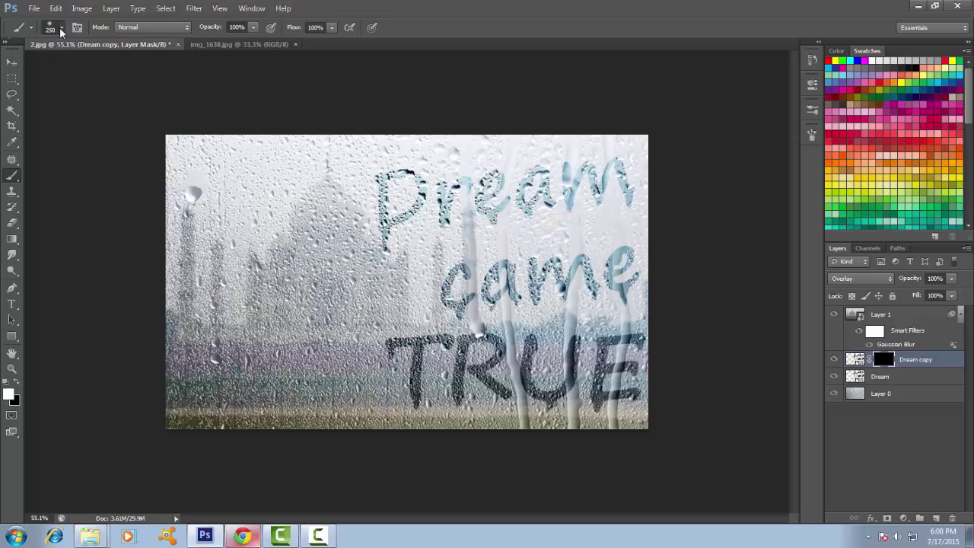
left_click(60, 28)
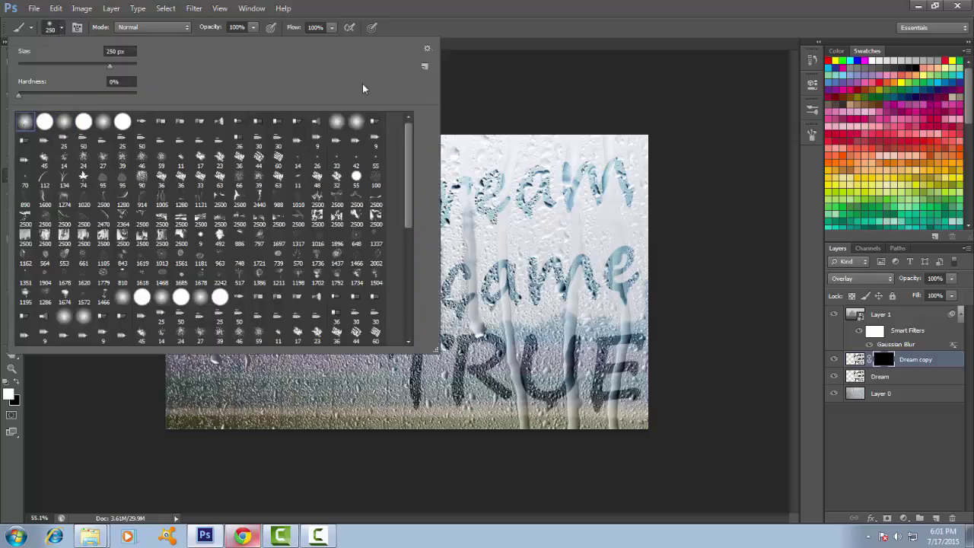
left_click(512, 67)
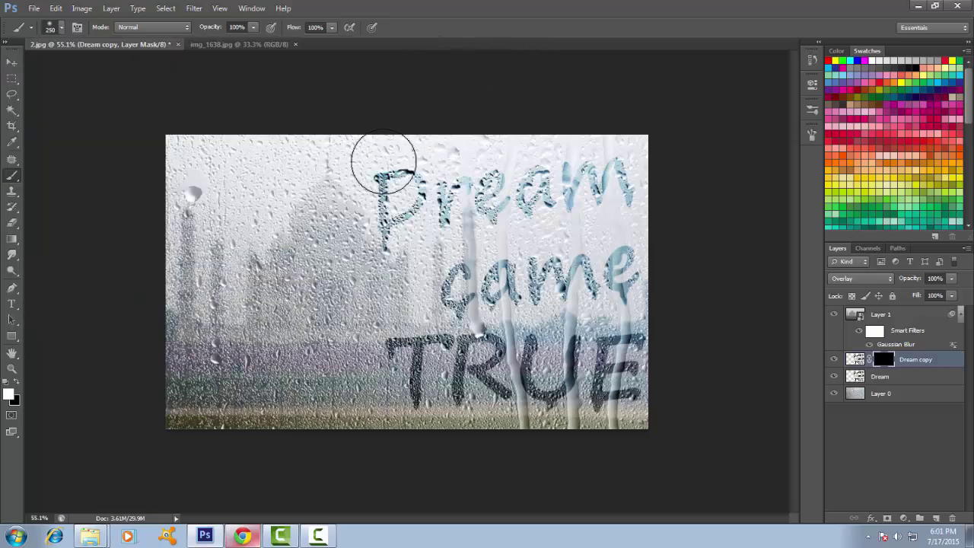
mouse_move(384, 165)
left_mouse_down()
mouse_move(309, 205)
mouse_move(414, 261)
mouse_move(576, 224)
mouse_move(402, 327)
mouse_move(628, 301)
left_mouse_up()
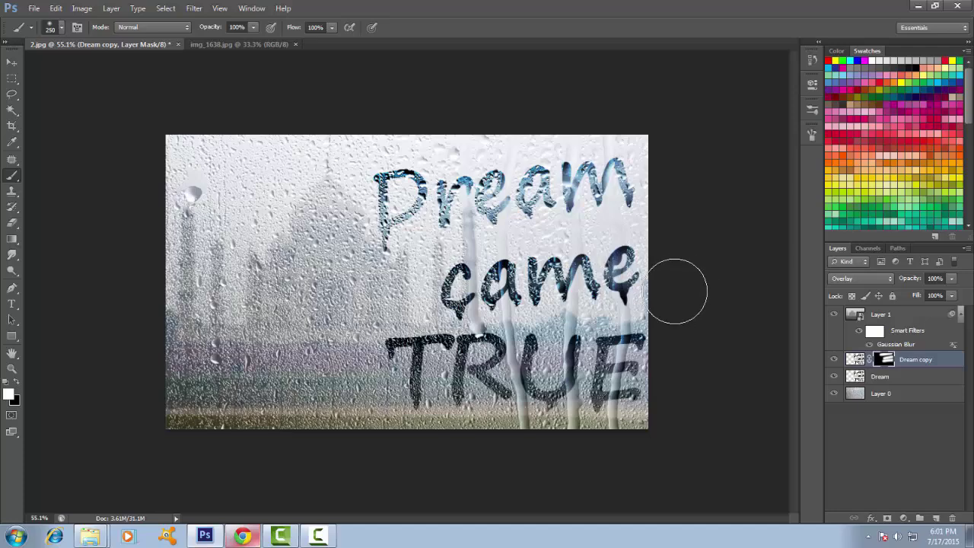
Set the foreground colour to near-black 030303
left_click(8, 394)
left_click(416, 311)
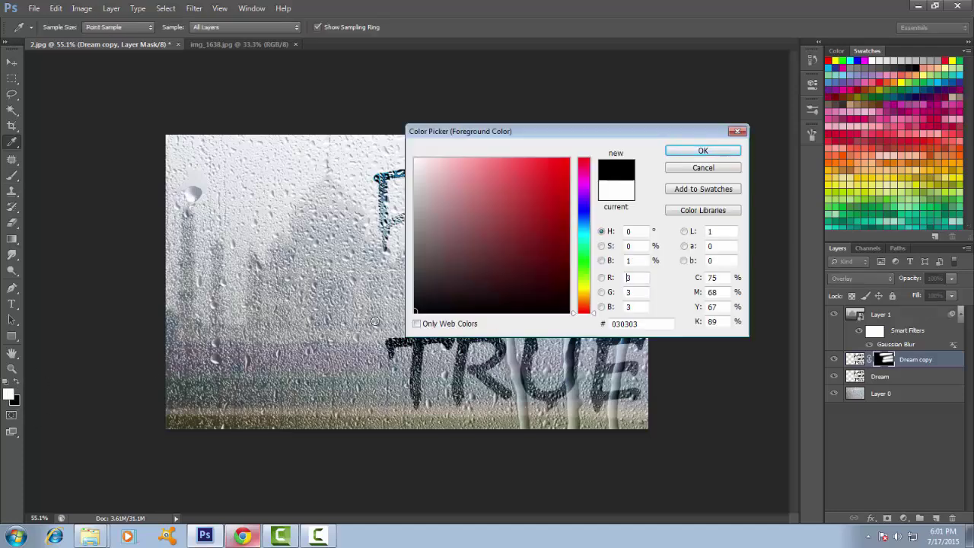
left_click(702, 151)
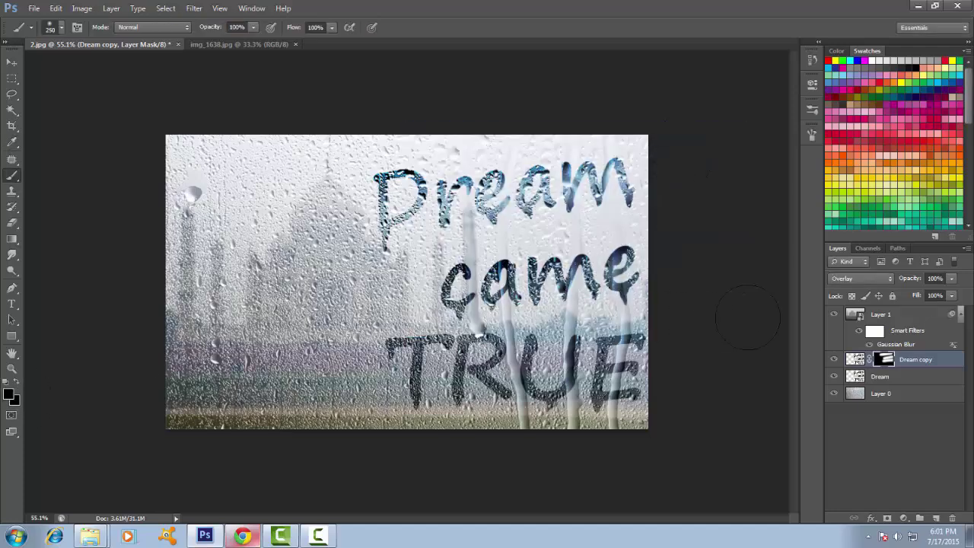
Paint black on the Dream copy mask to fade the came and parts of Dream lettering
left_click_drag(446, 271, 601, 278)
left_click_drag(391, 206, 578, 207)
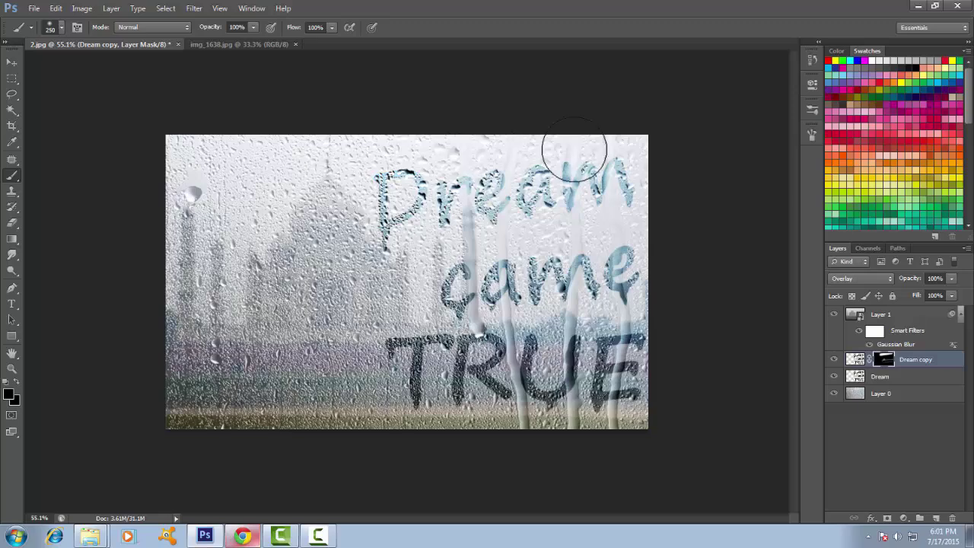
scroll(586, 379, "up", 2)
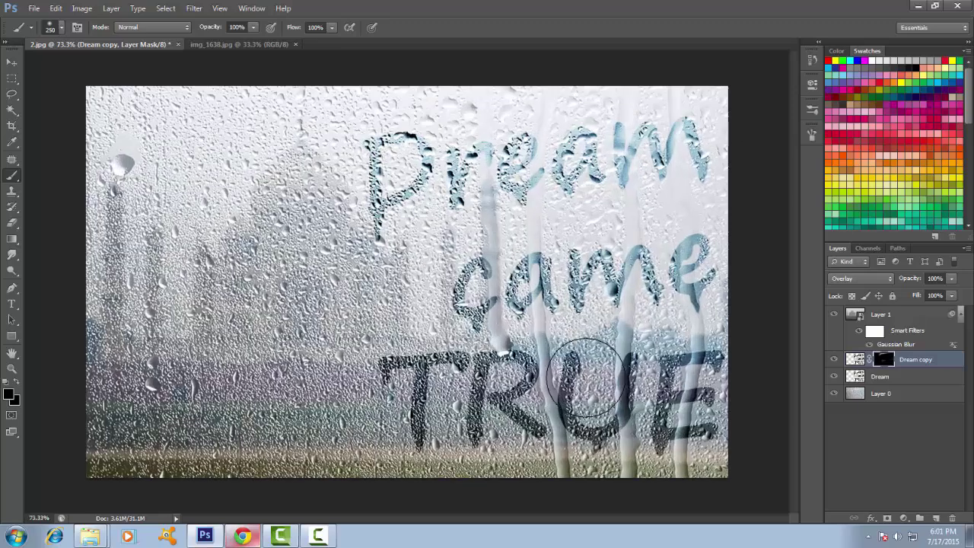
scroll(586, 378, "up", 1)
scroll(586, 378, "down", 2)
scroll(586, 378, "down", 1)
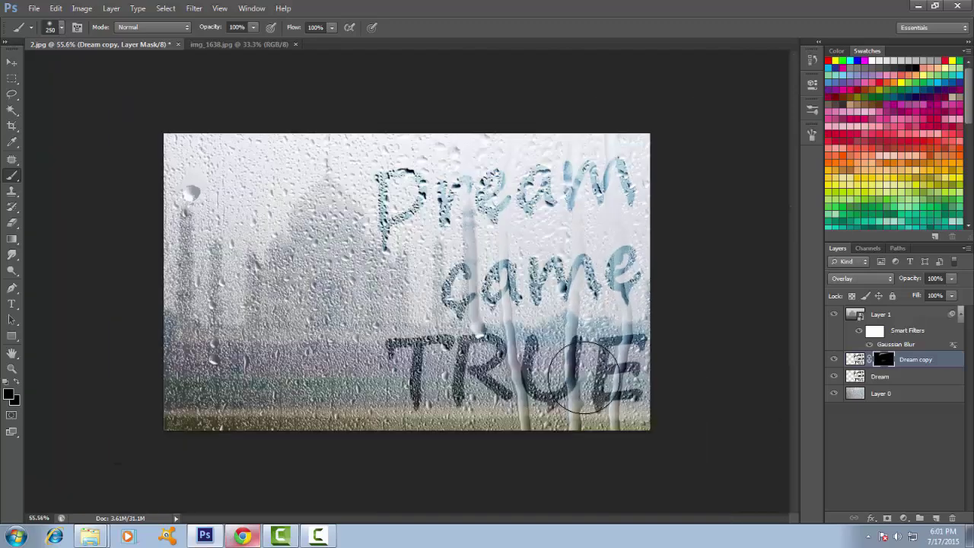
scroll(586, 379, "up", 1)
Add a Brightness/Contrast adjustment layer above Layer 1 with brightness -17 and contrast 2
left_click(889, 317)
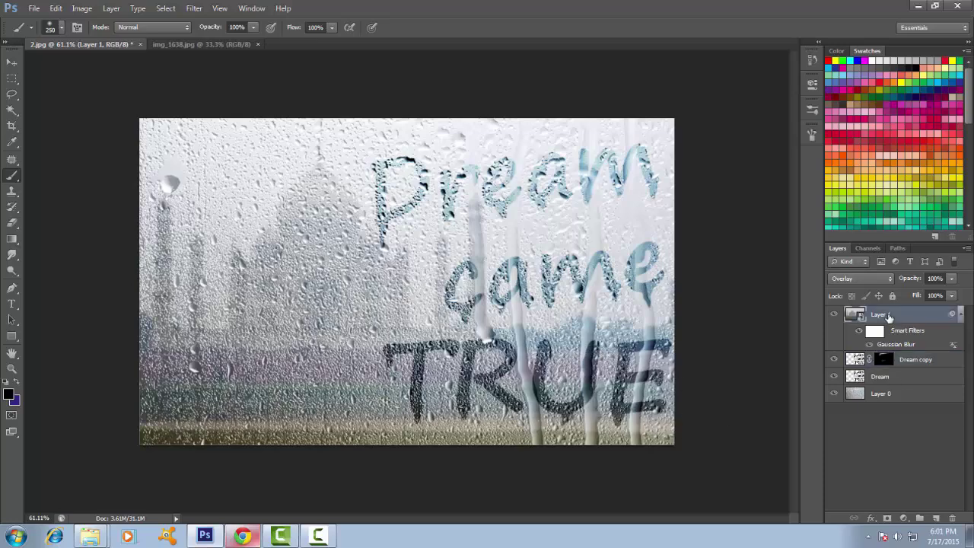
left_click(904, 518)
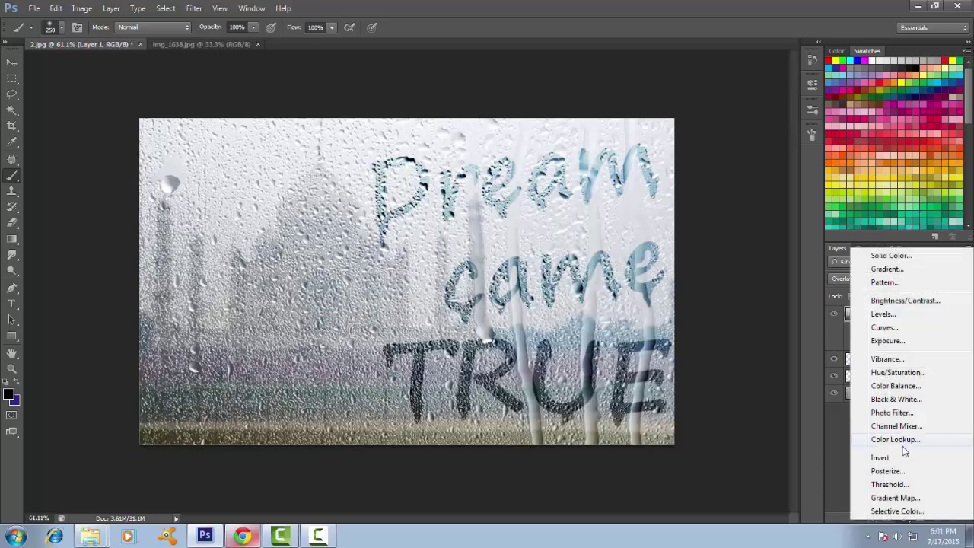
left_click(870, 300)
left_click_drag(707, 146, 699, 146)
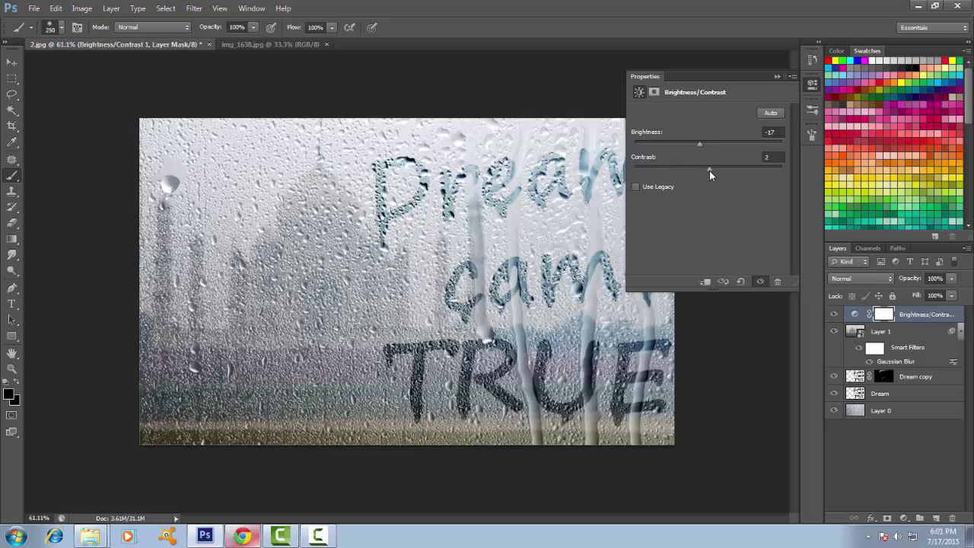
left_click(776, 77)
scroll(690, 290, "down", 3)
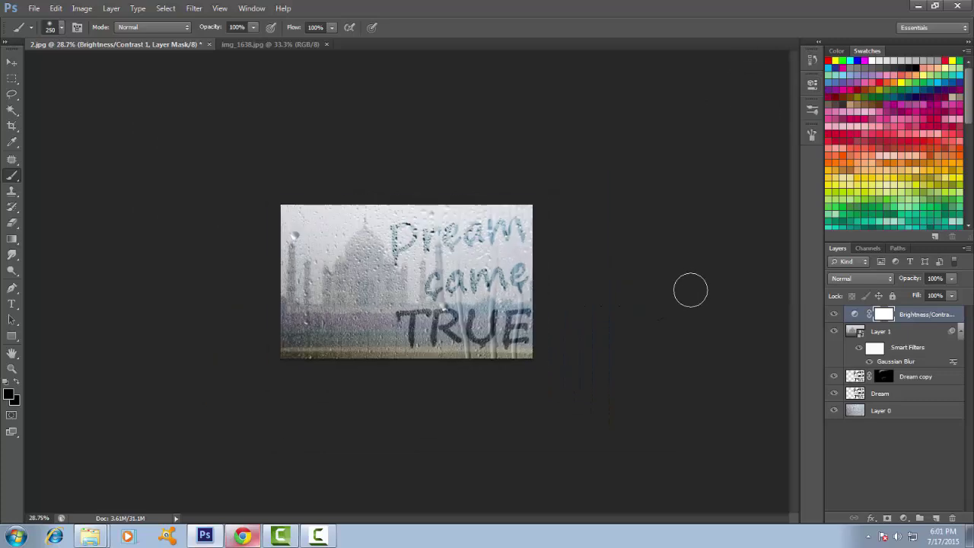
scroll(690, 290, "up", 3)
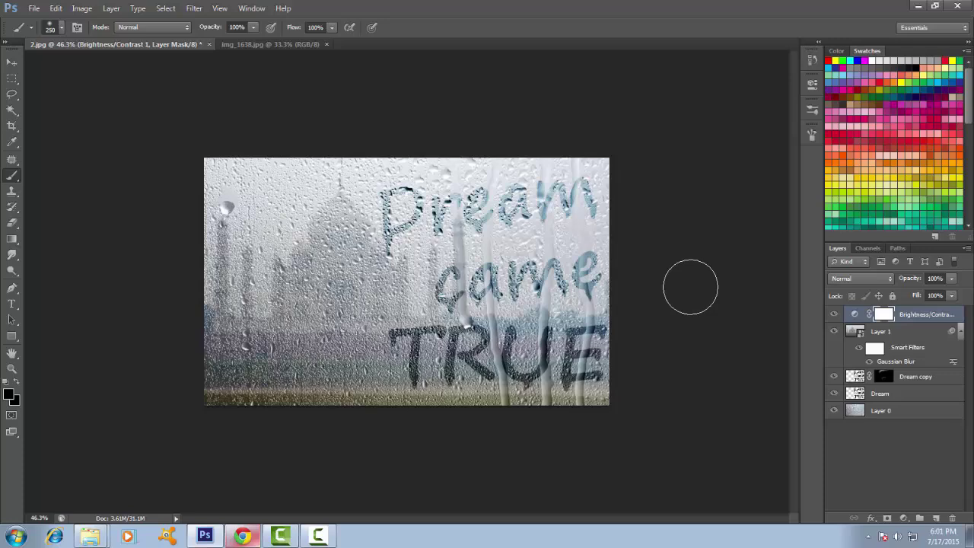
scroll(690, 288, "up", 1)
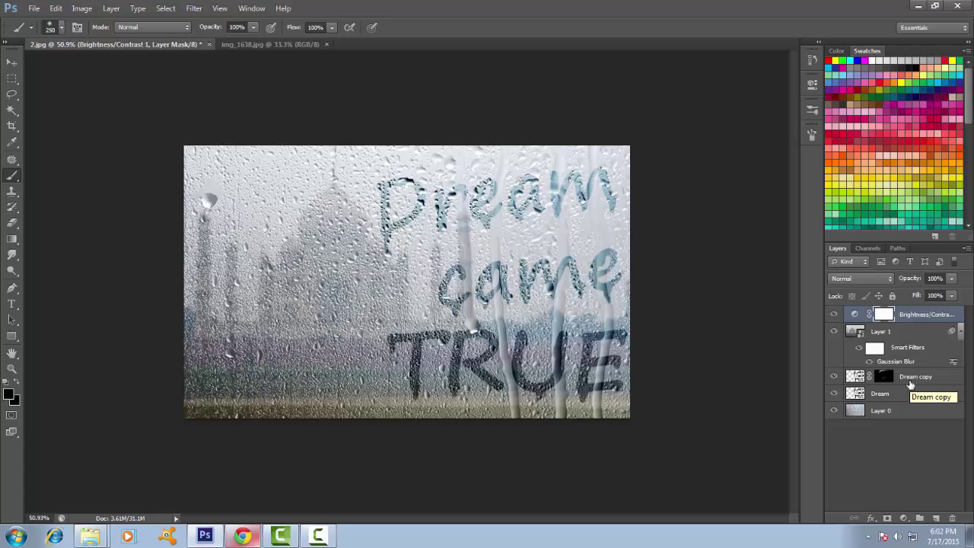
Select the Dream text layer and hide the rain-glass texture on Layer 0
left_click(881, 394)
left_click(834, 393)
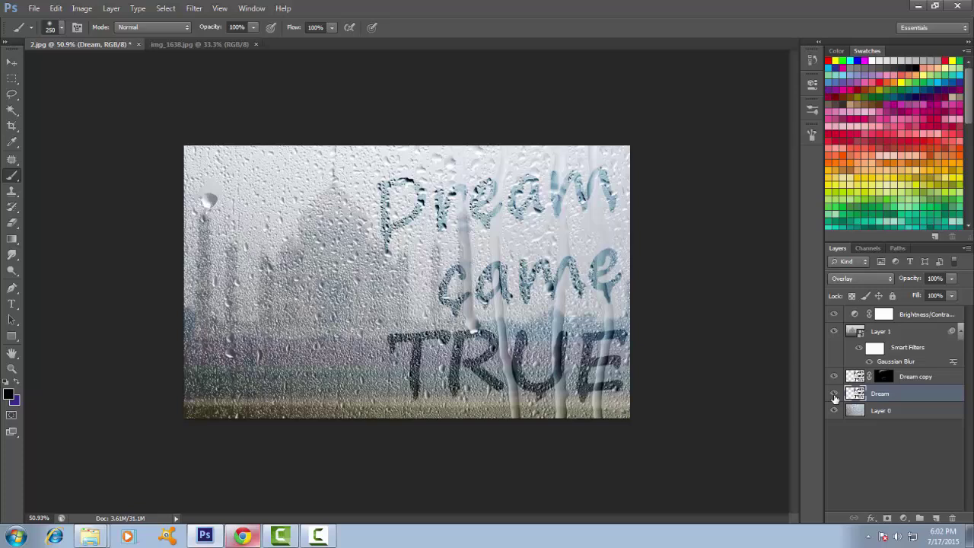
left_click(834, 411)
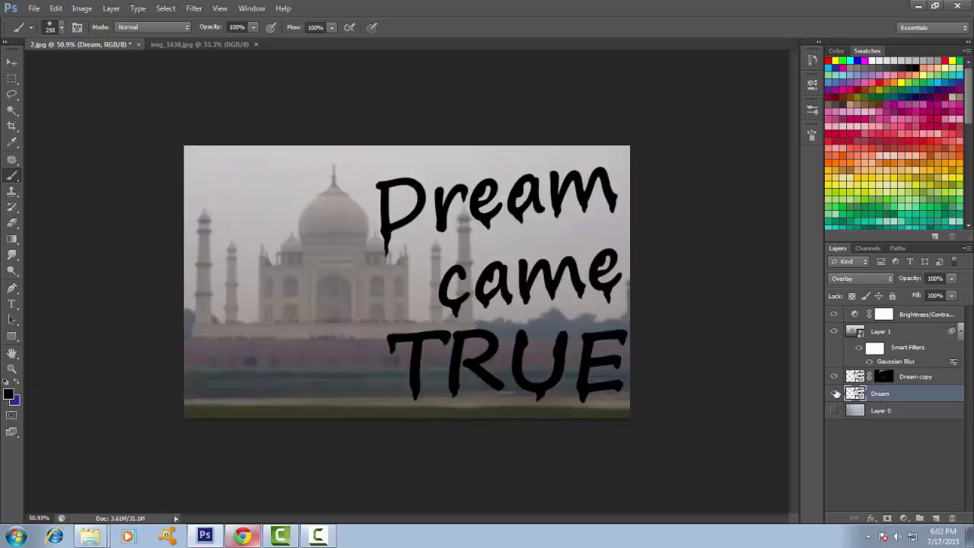
left_click(834, 394)
In Liquify, Forward Warp the drip under the D of Dream to shorten it
left_click(194, 8)
left_click(224, 89)
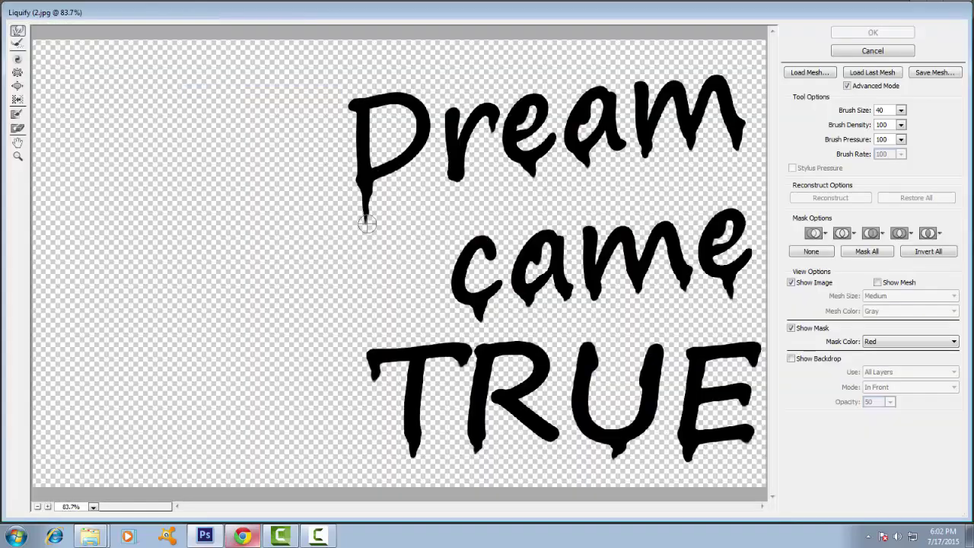
left_click_drag(366, 222, 360, 197)
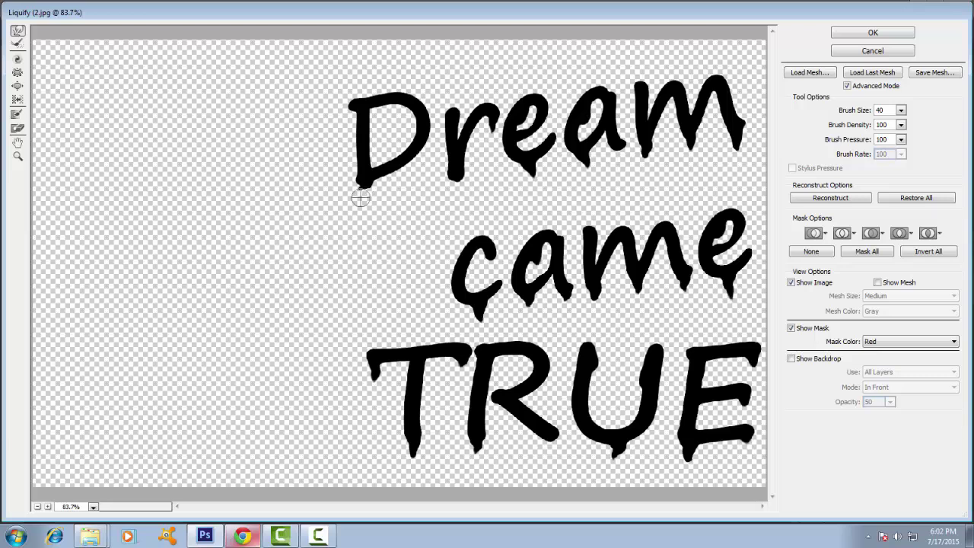
left_click_drag(348, 178, 371, 198)
Apply the Liquify edit, select Dream copy, and compare layers, leaving the Layer 0 texture visible
left_click(871, 33)
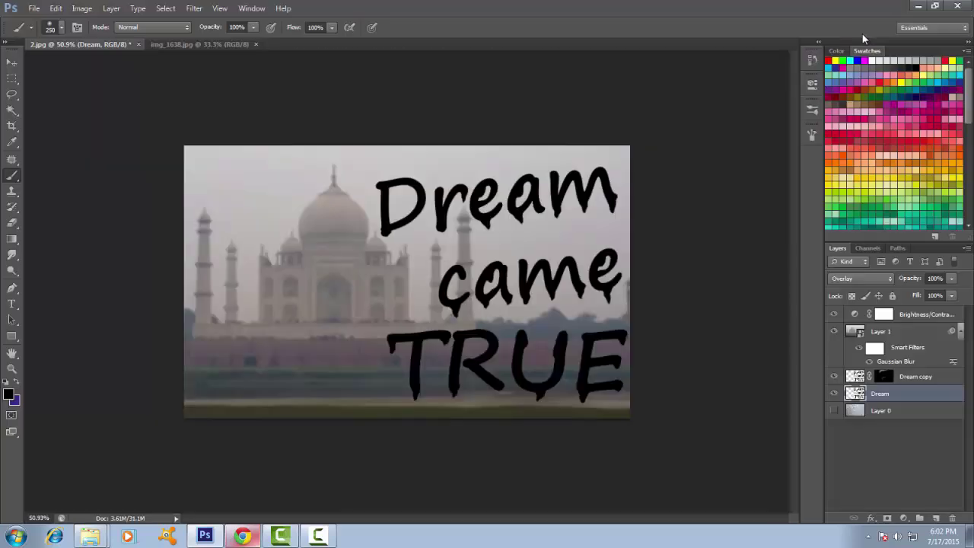
left_click(908, 378)
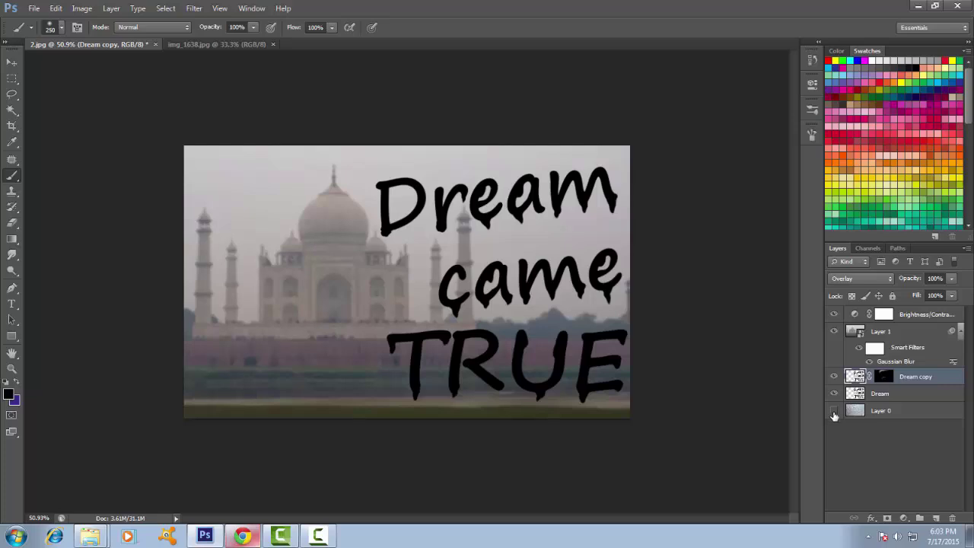
left_click(834, 411)
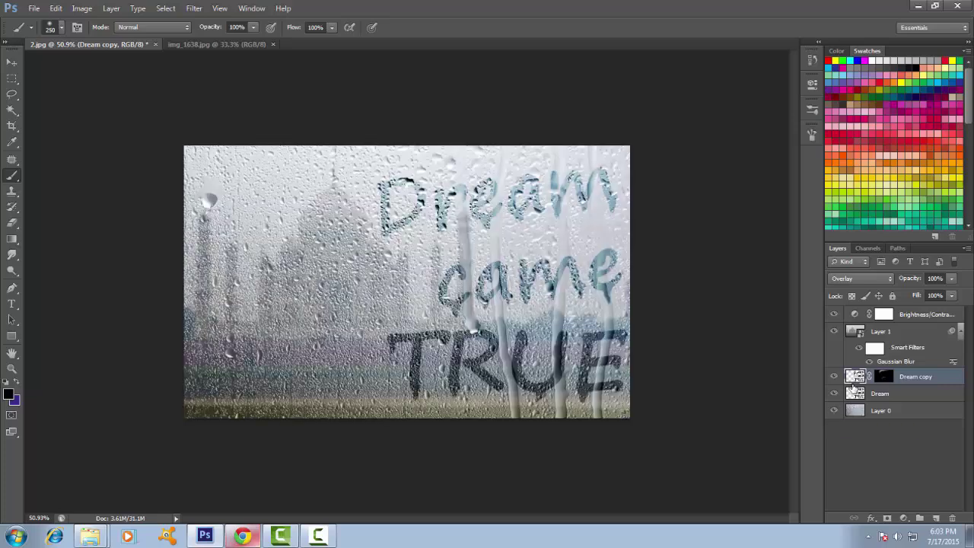
left_click(834, 393)
left_click(834, 411)
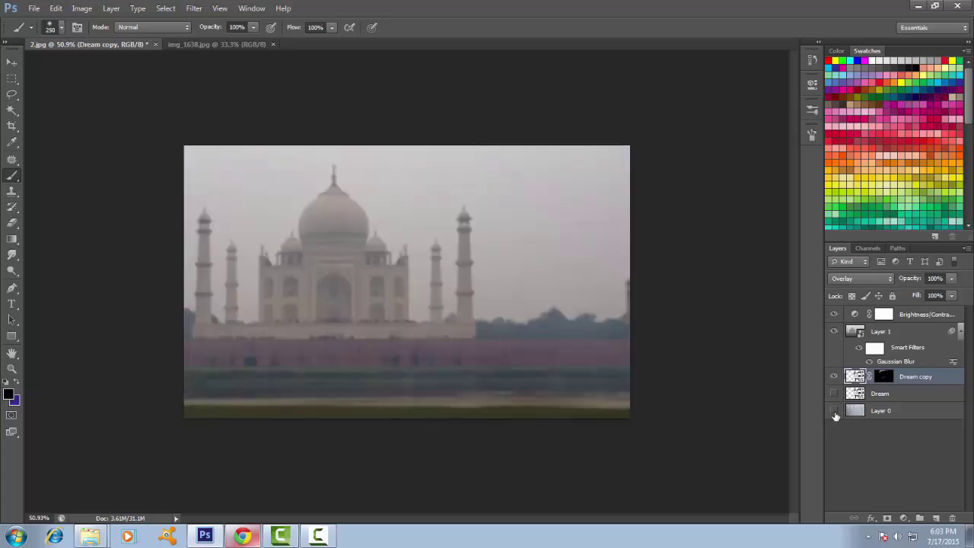
left_click(834, 393)
left_click(834, 411)
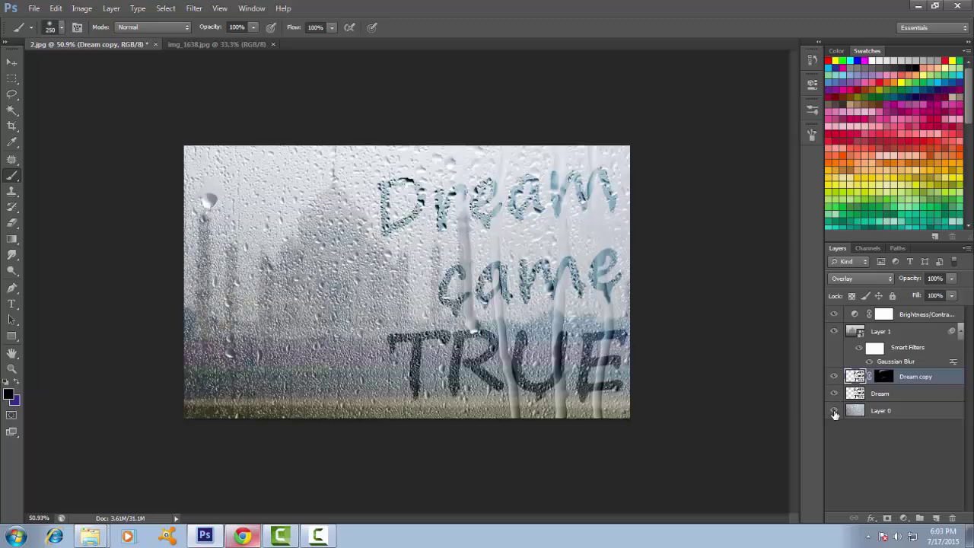